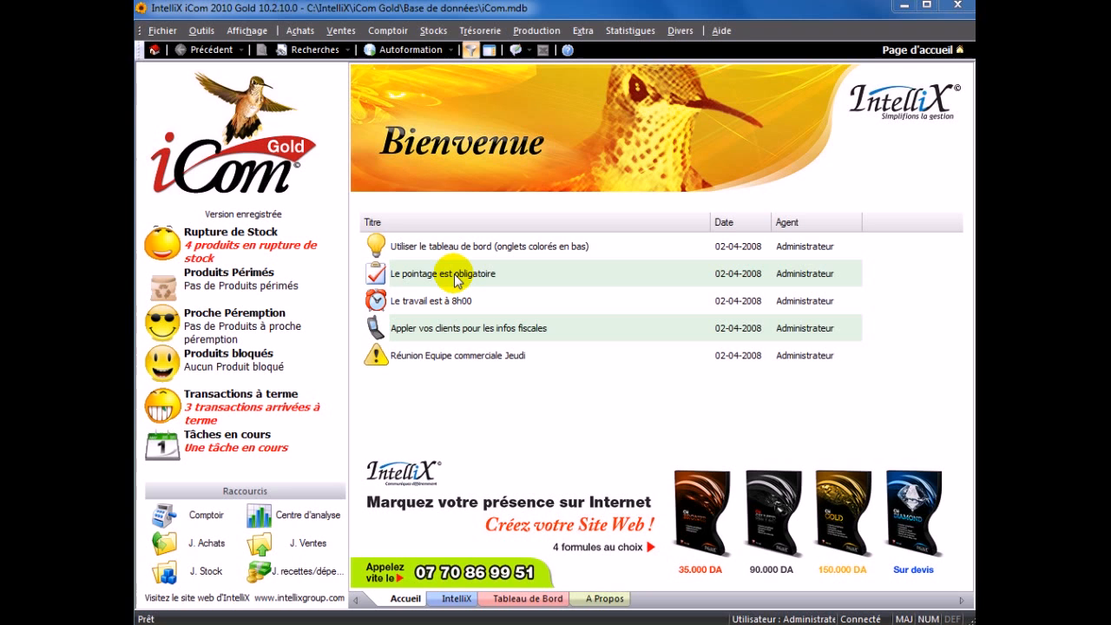
- Start a new stock exit voucher (Bon de sortie) with Sortie inventaire as the client
click(434, 30)
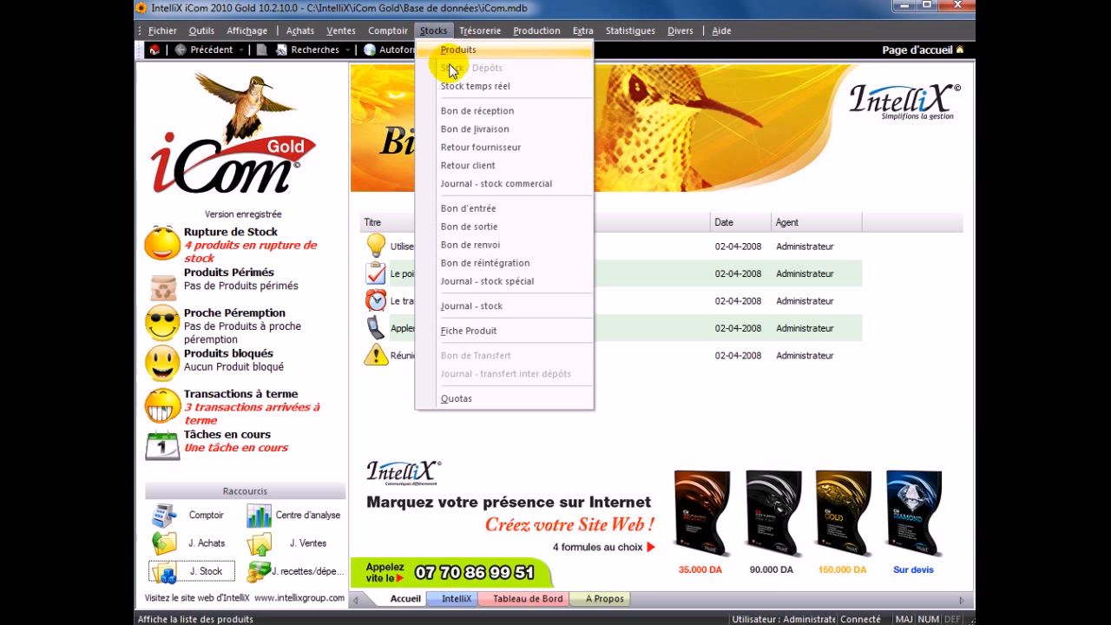
click(453, 232)
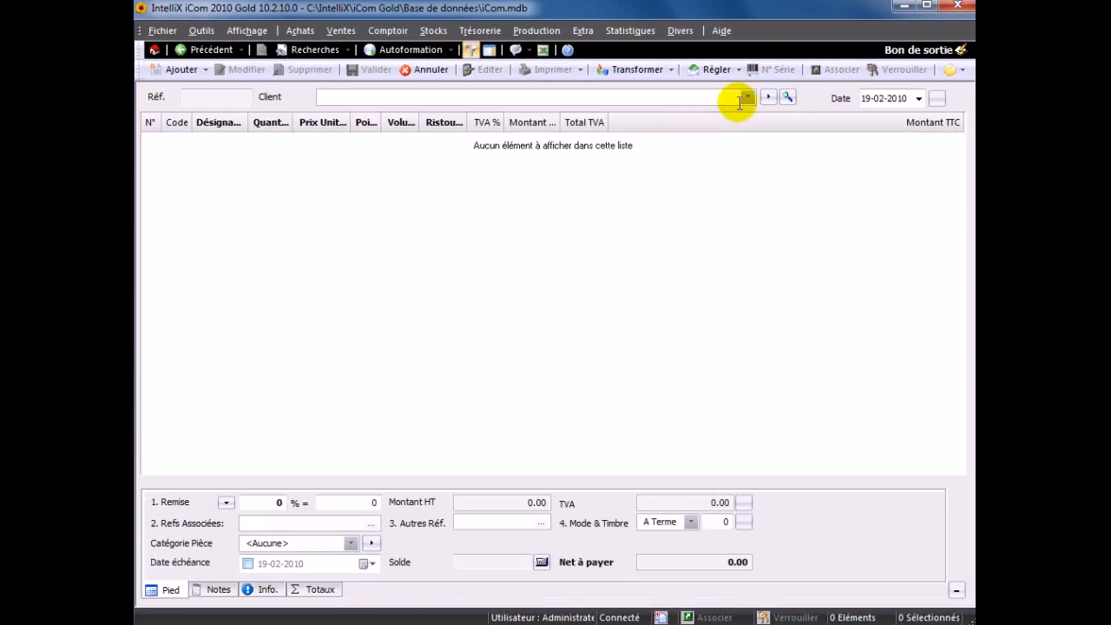
click(742, 99)
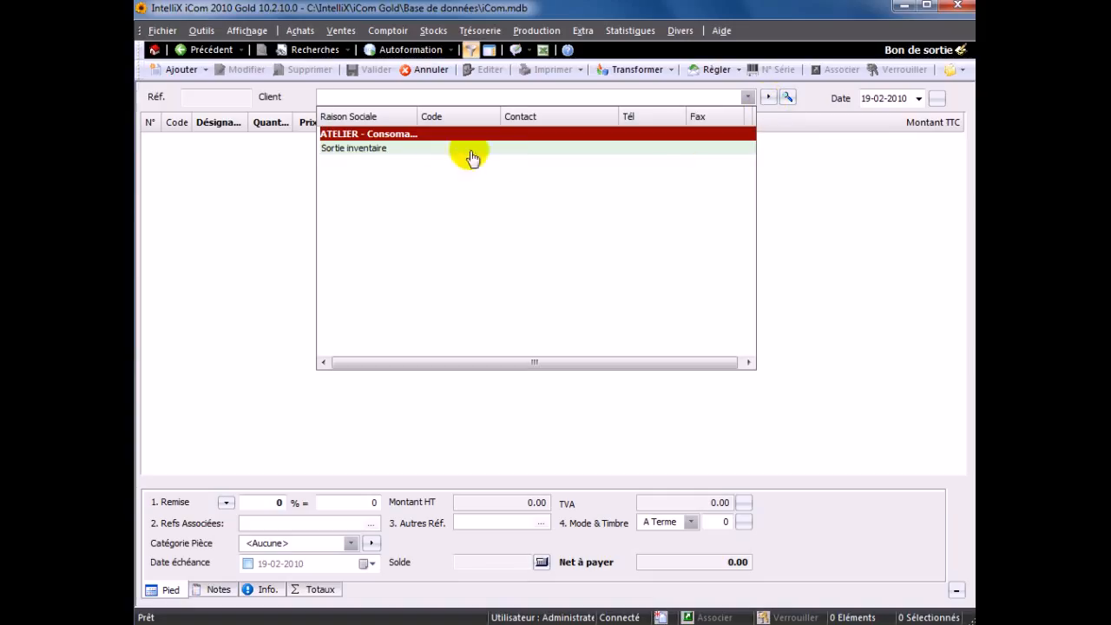
click(349, 154)
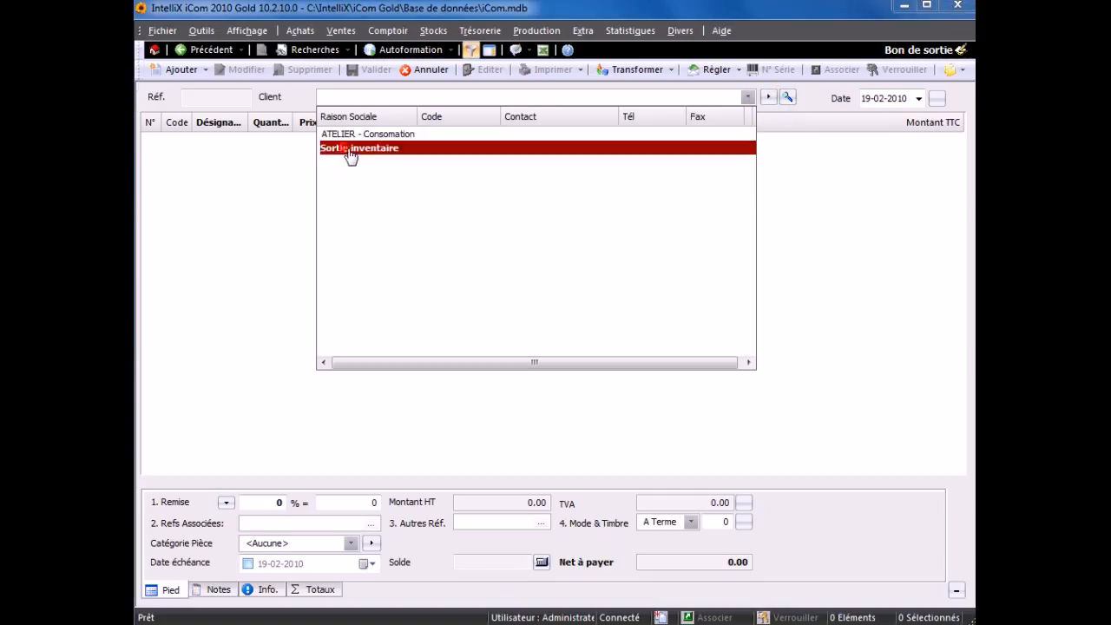
click(349, 151)
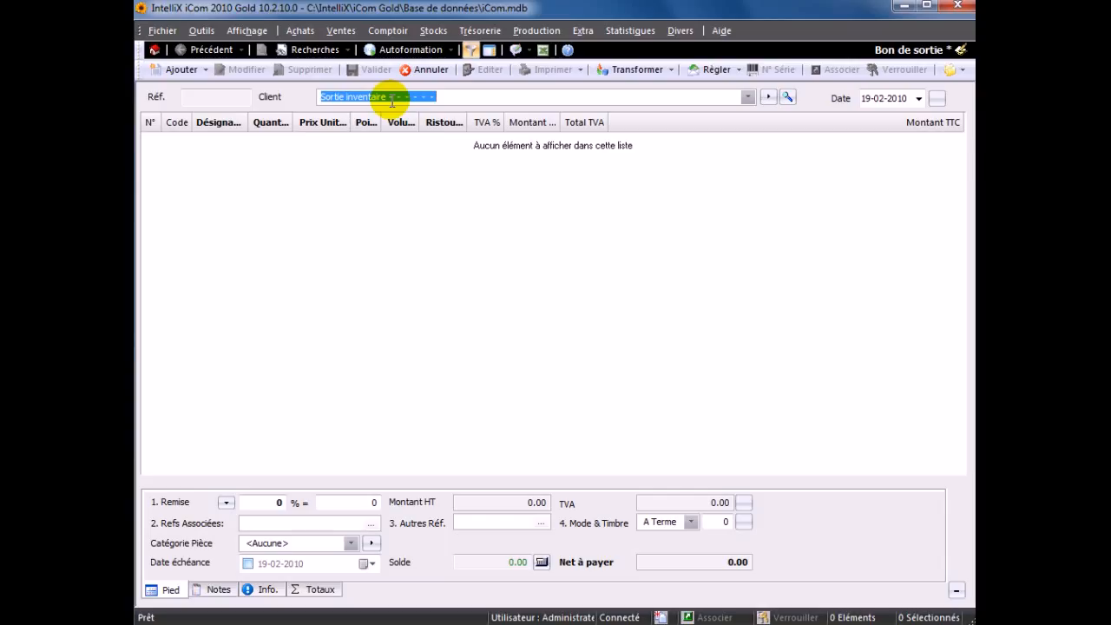
- Create a client named CASSE in the Sorties hors ventes family, flagged as Spécial, and select it for the exit voucher
click(769, 97)
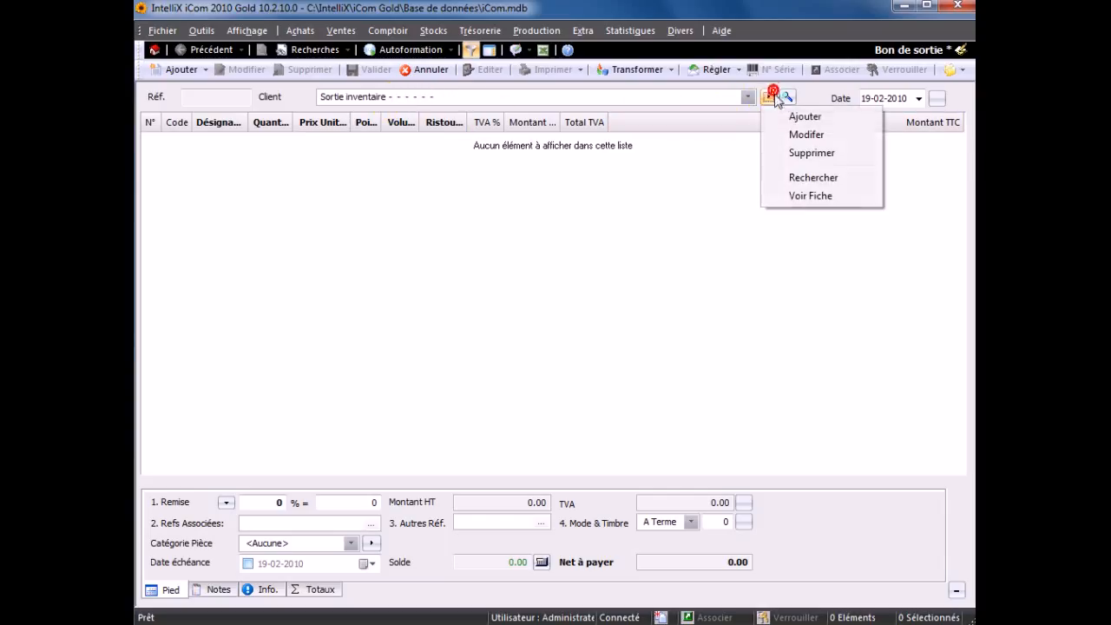
click(775, 113)
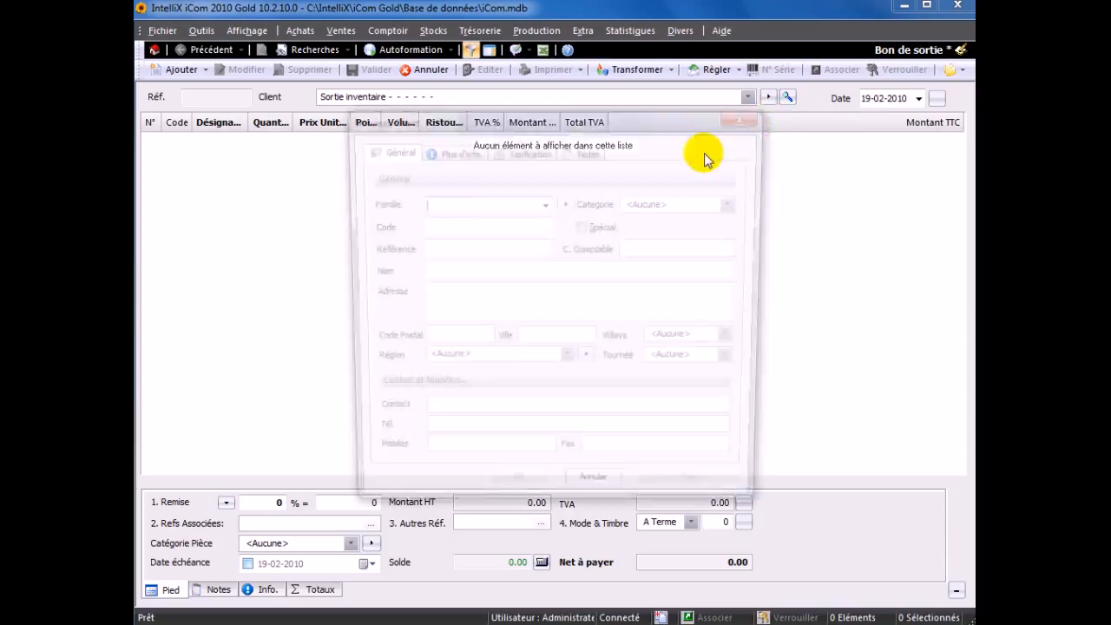
click(543, 203)
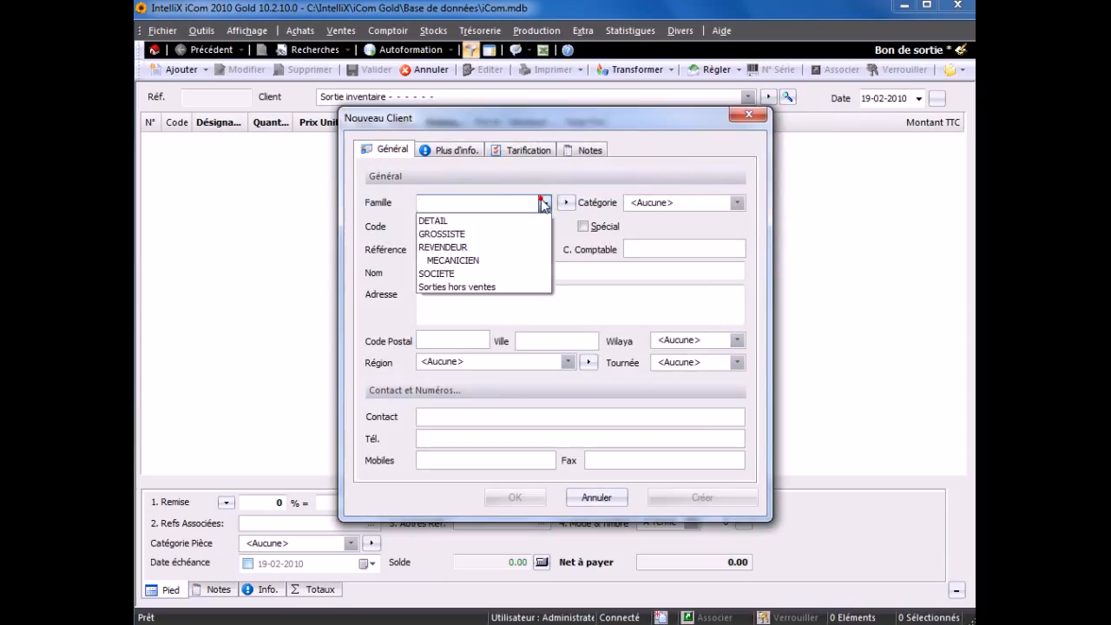
click(479, 286)
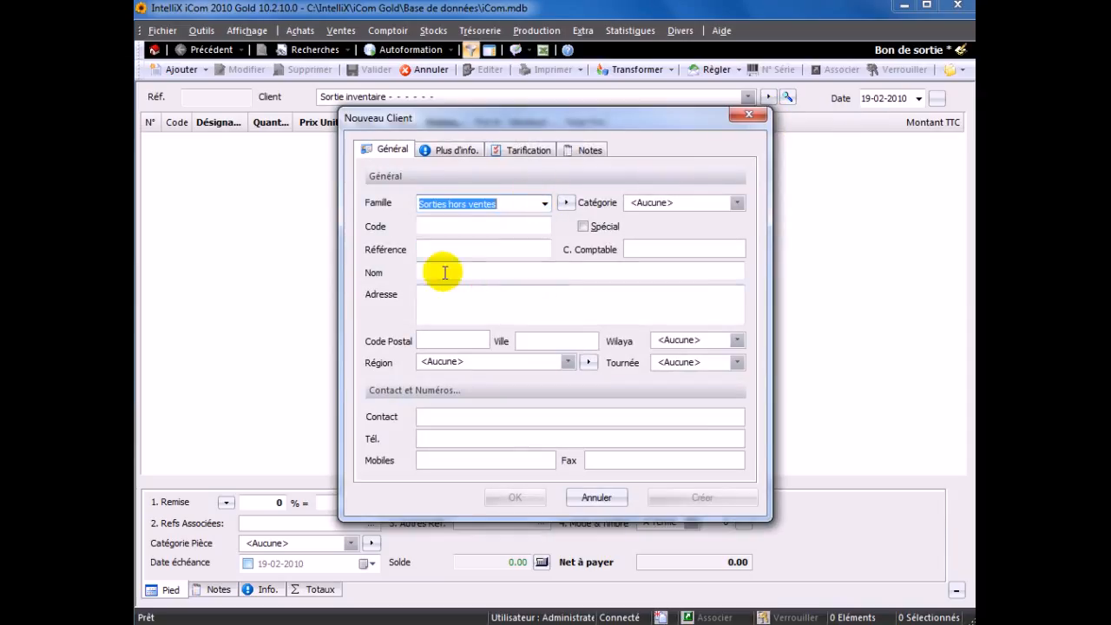
click(426, 269)
text(CASSE)
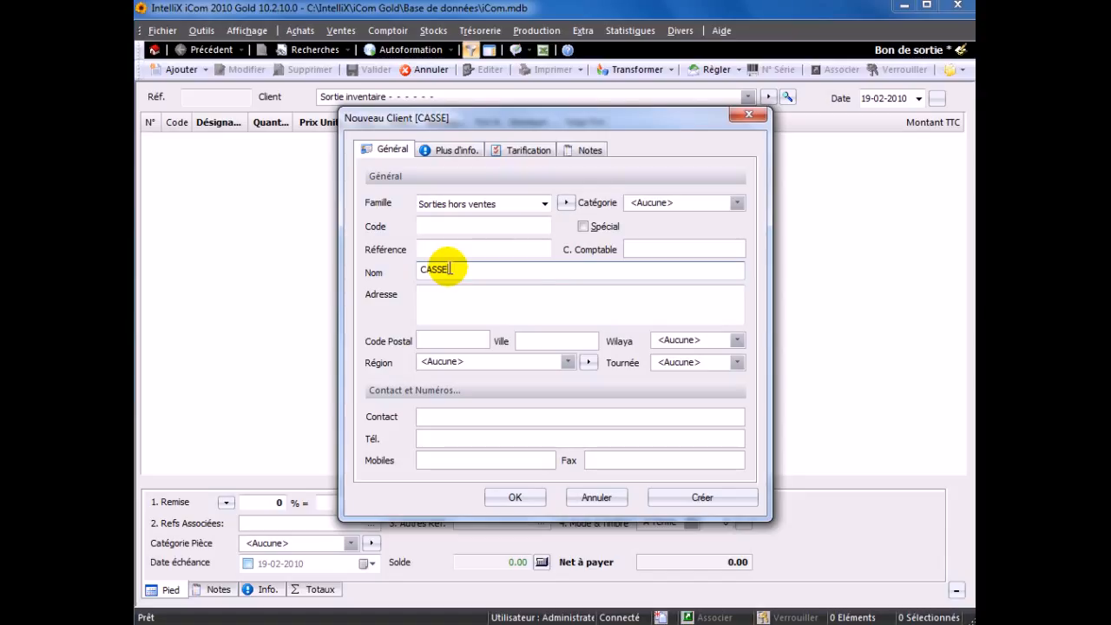
click(587, 226)
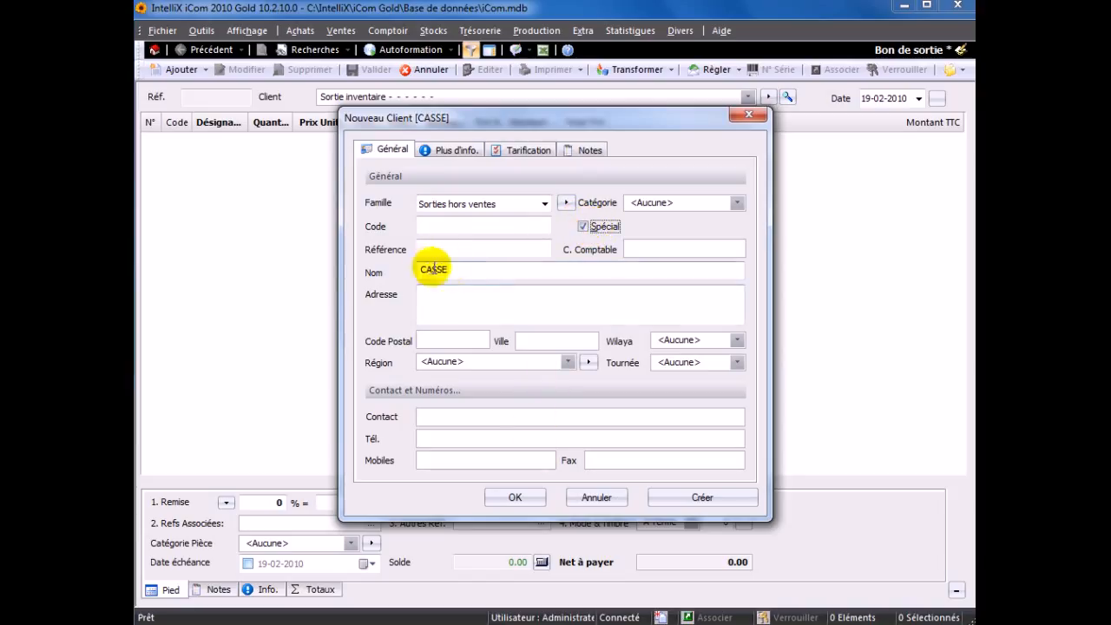
click(514, 497)
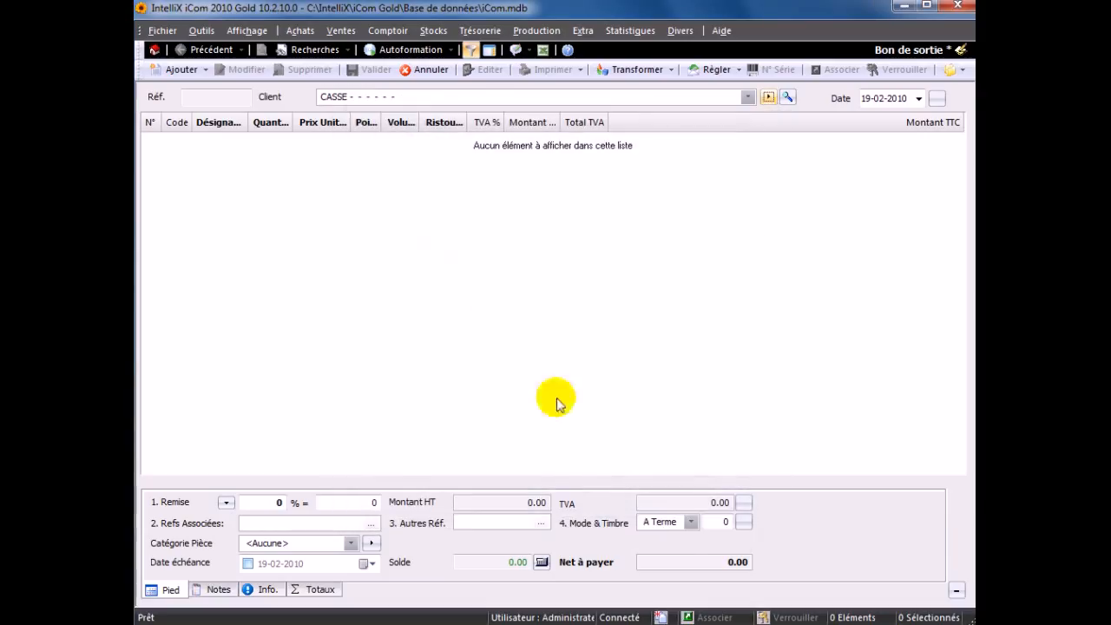
click(747, 97)
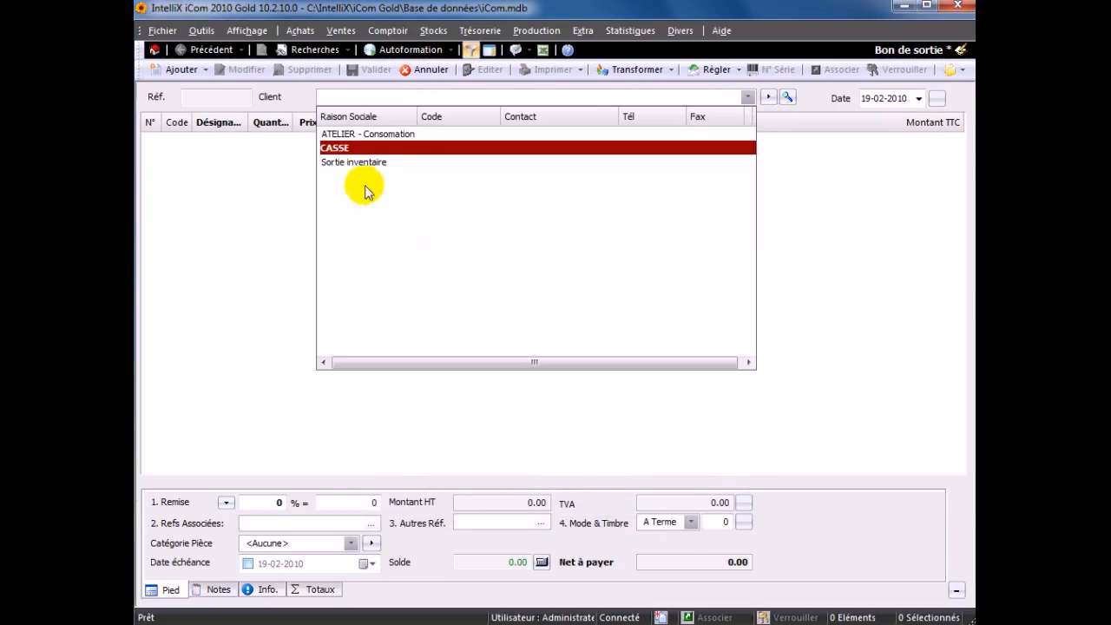
click(329, 148)
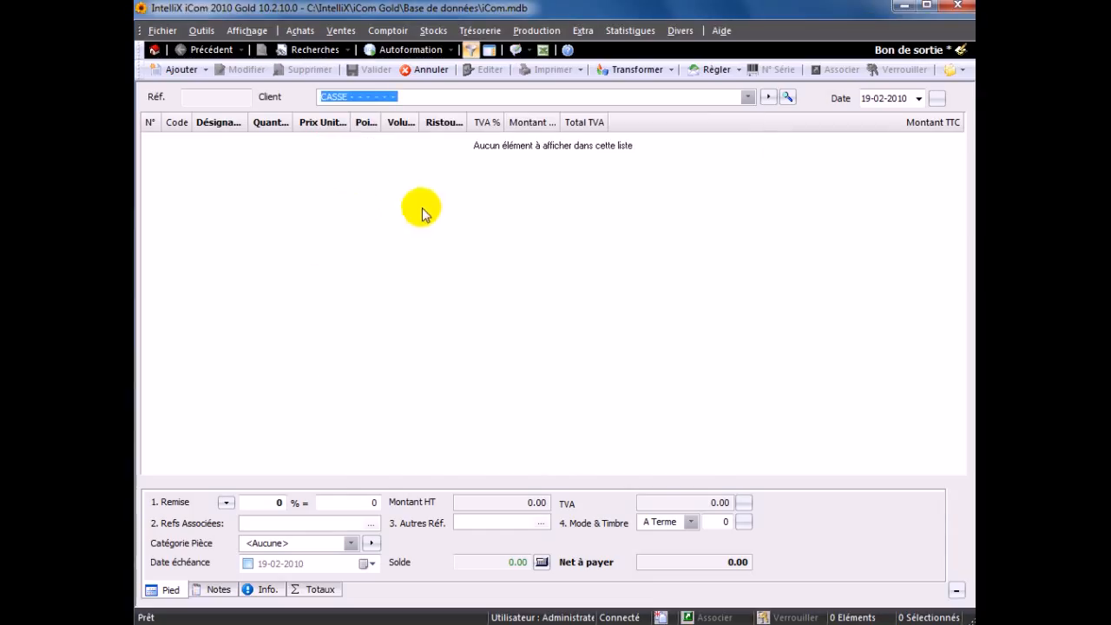
- Add 2 units of BIELLETTE DIR 205 DYS at the PMP price to the exit voucher and validate it
double_click(422, 215)
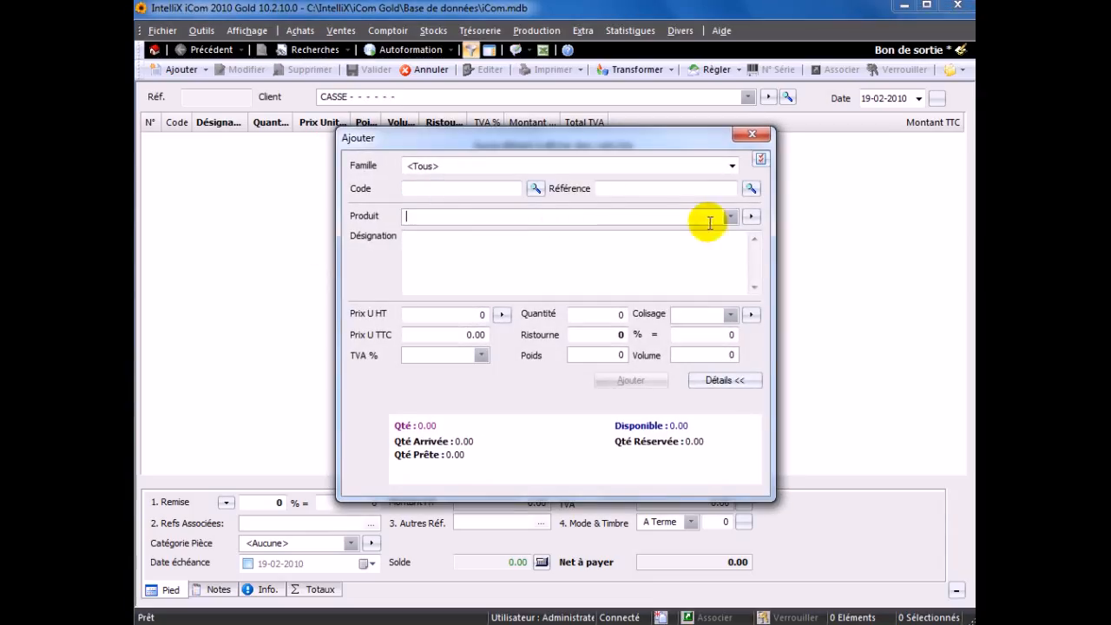
click(731, 216)
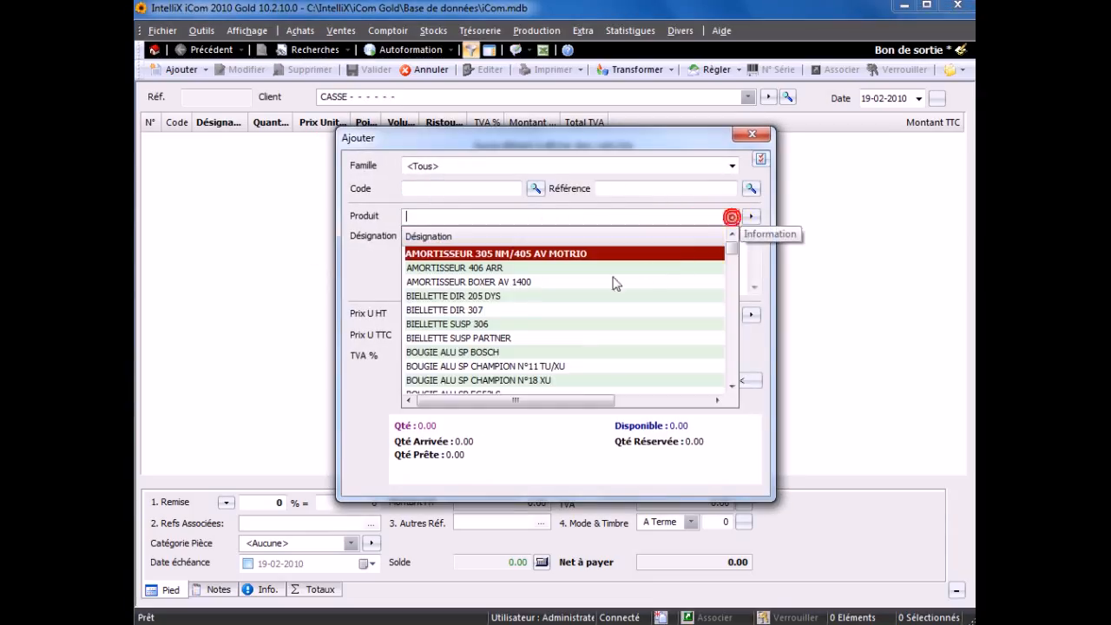
click(480, 299)
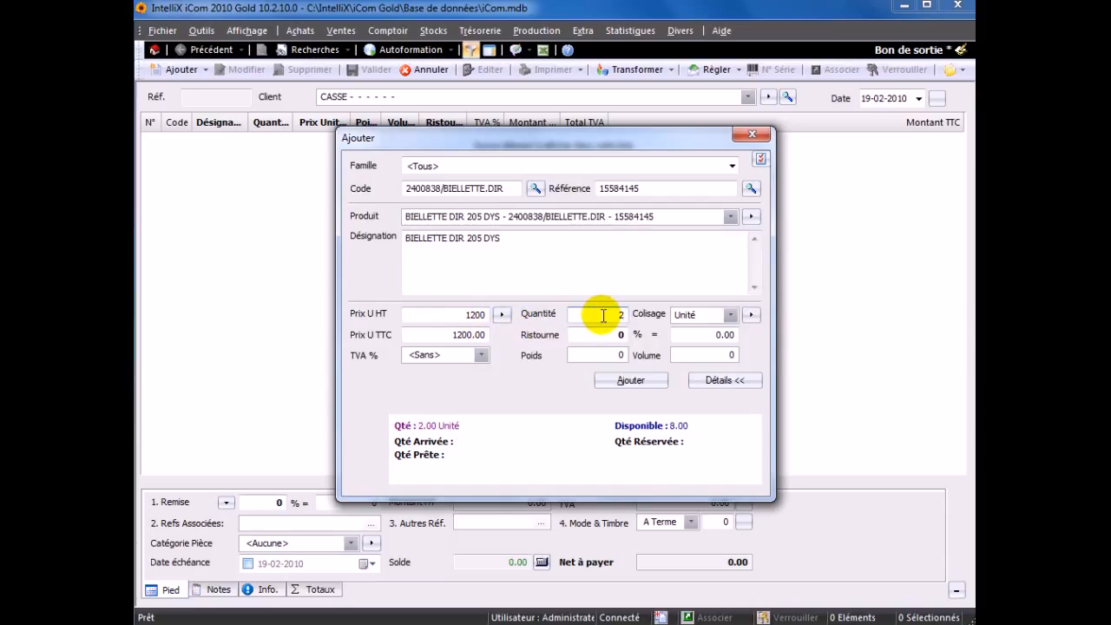
click(501, 314)
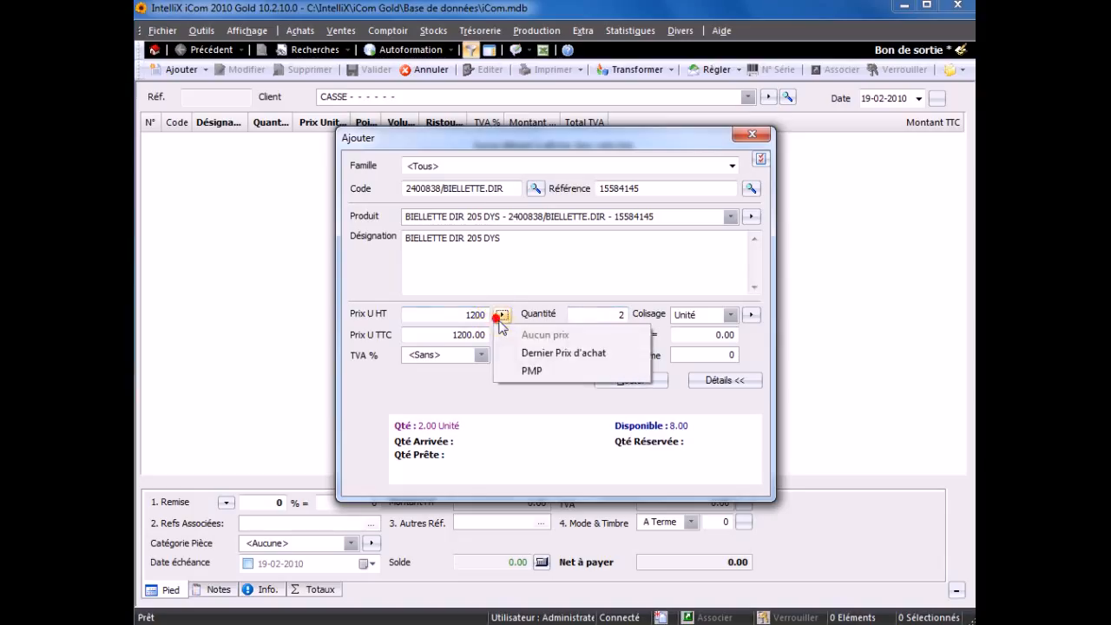
click(512, 370)
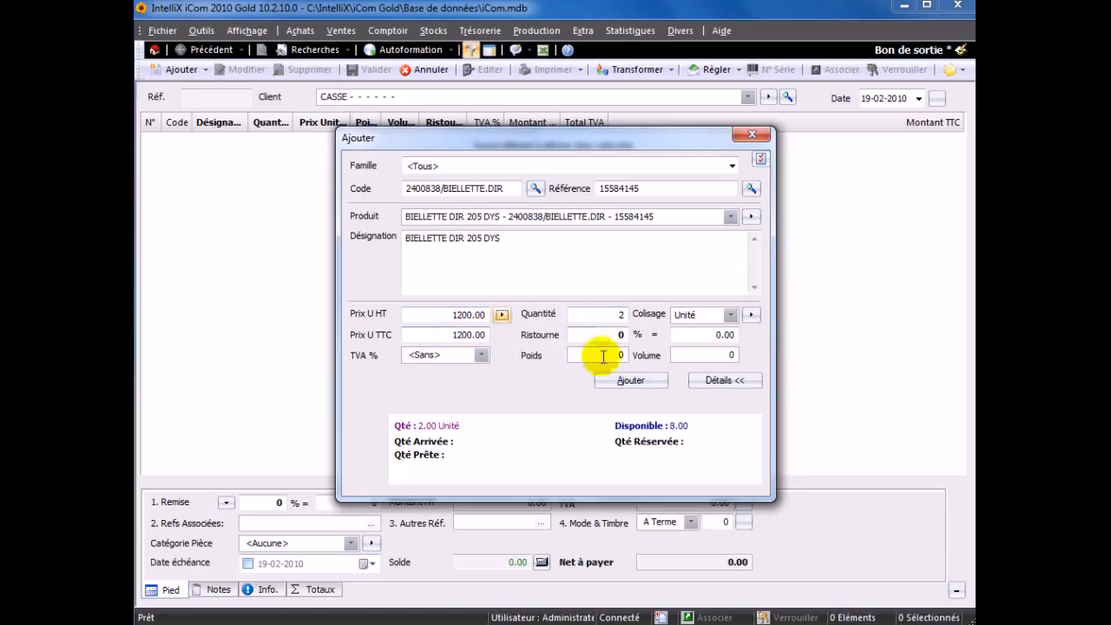
click(632, 382)
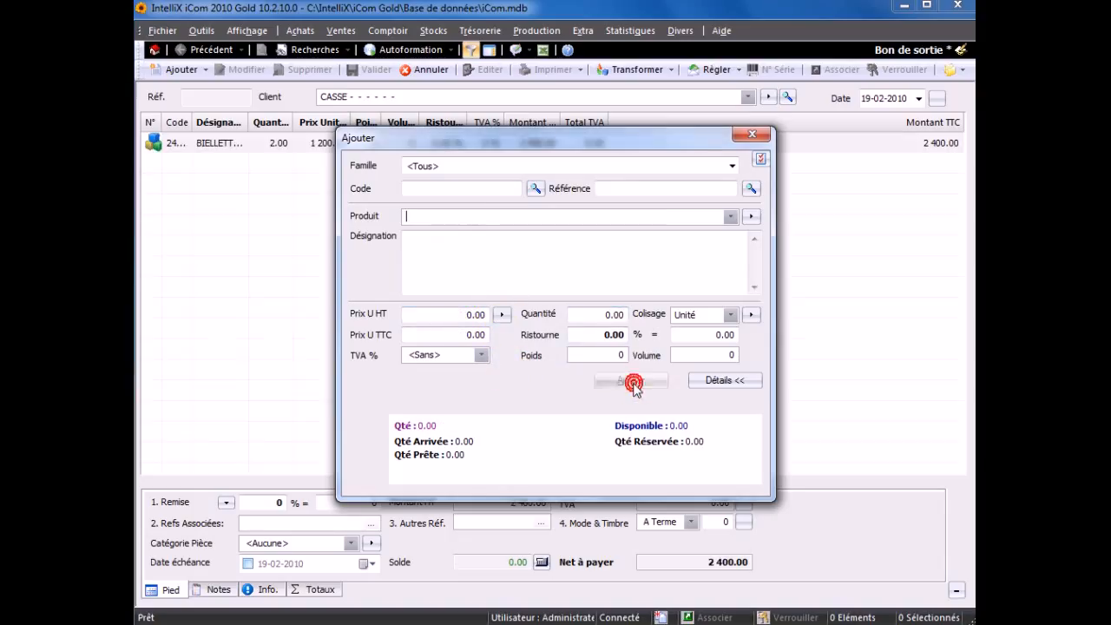
click(752, 136)
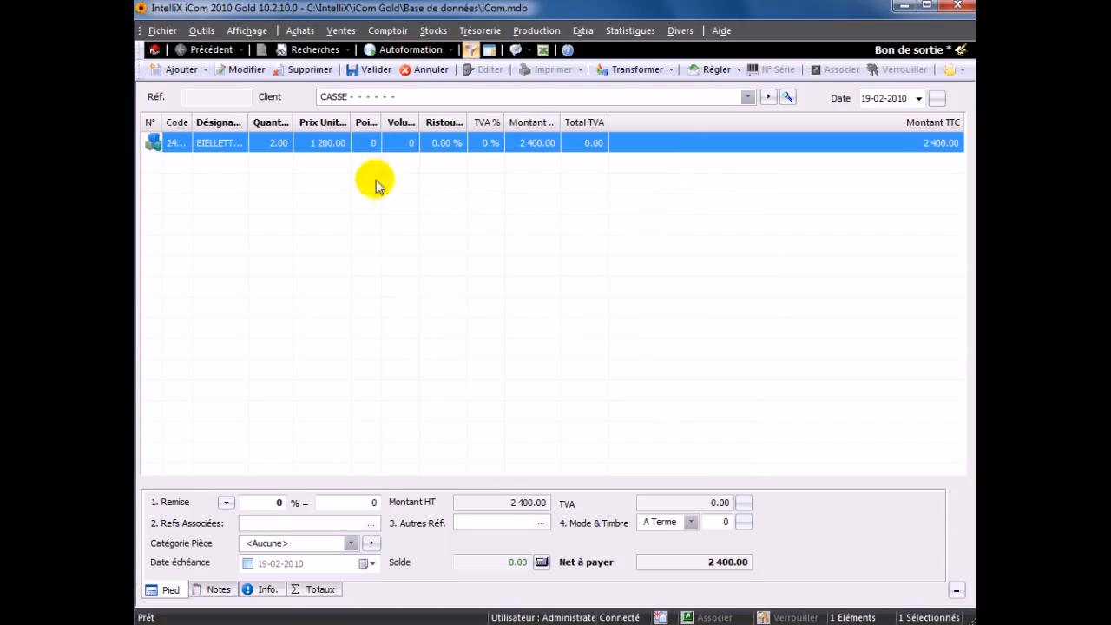
click(366, 75)
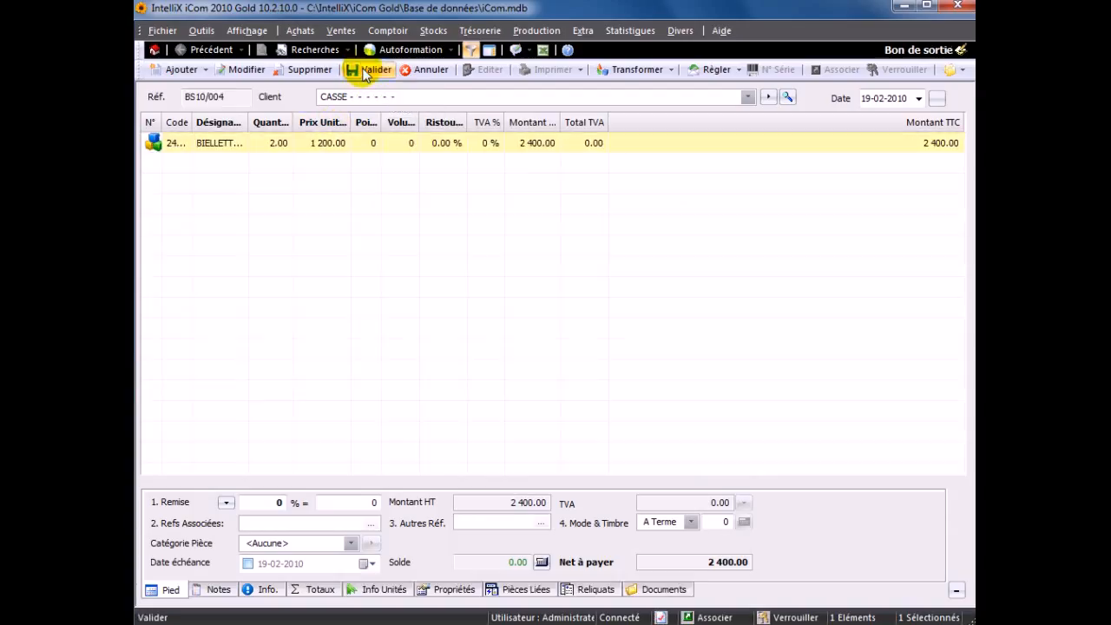
- Open the special stock journal (Journal - stock spécial) and view the line details of the CASSE voucher
click(154, 50)
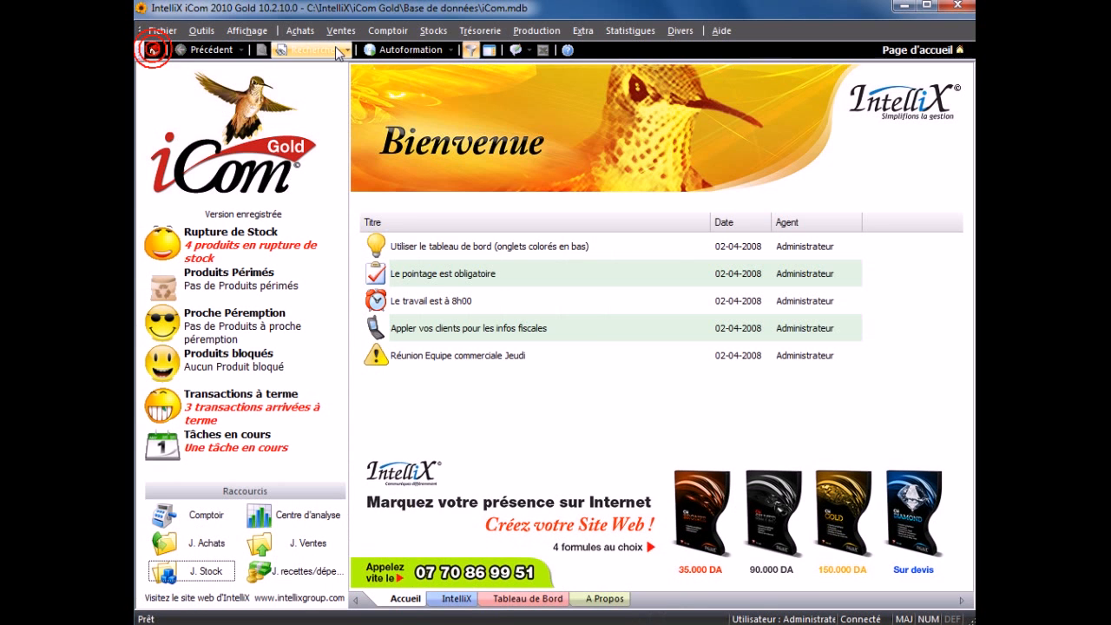
click(432, 31)
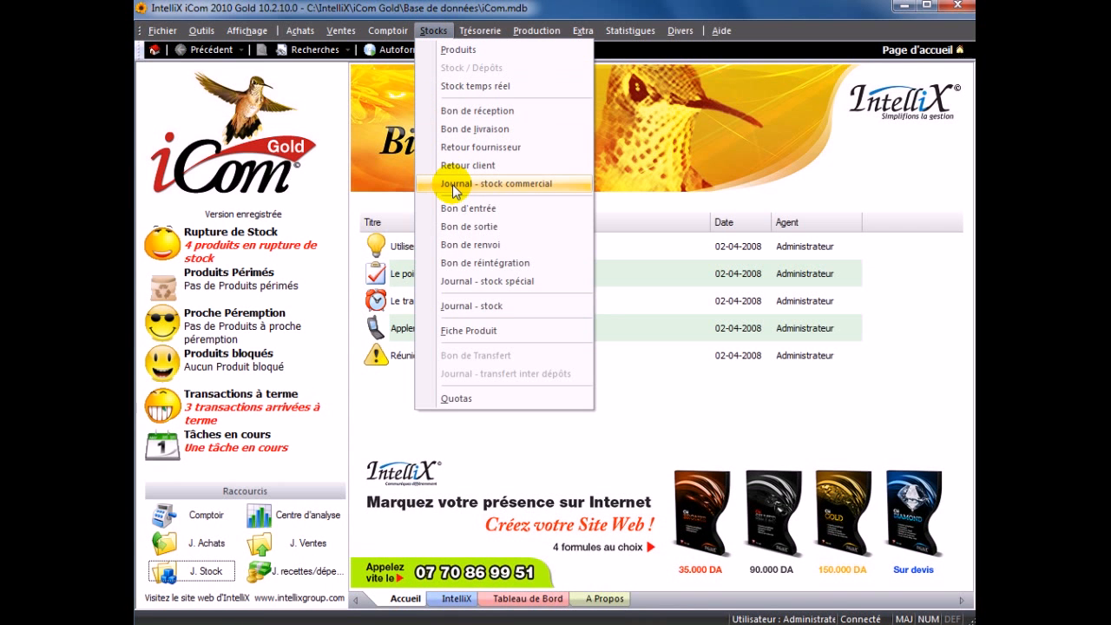
click(484, 281)
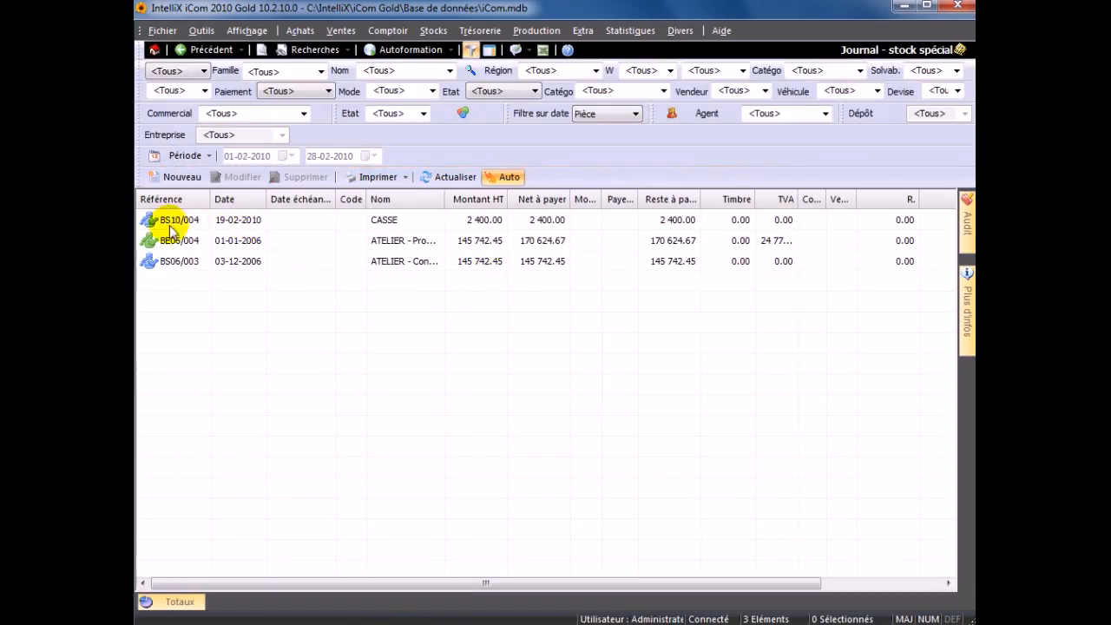
click(388, 224)
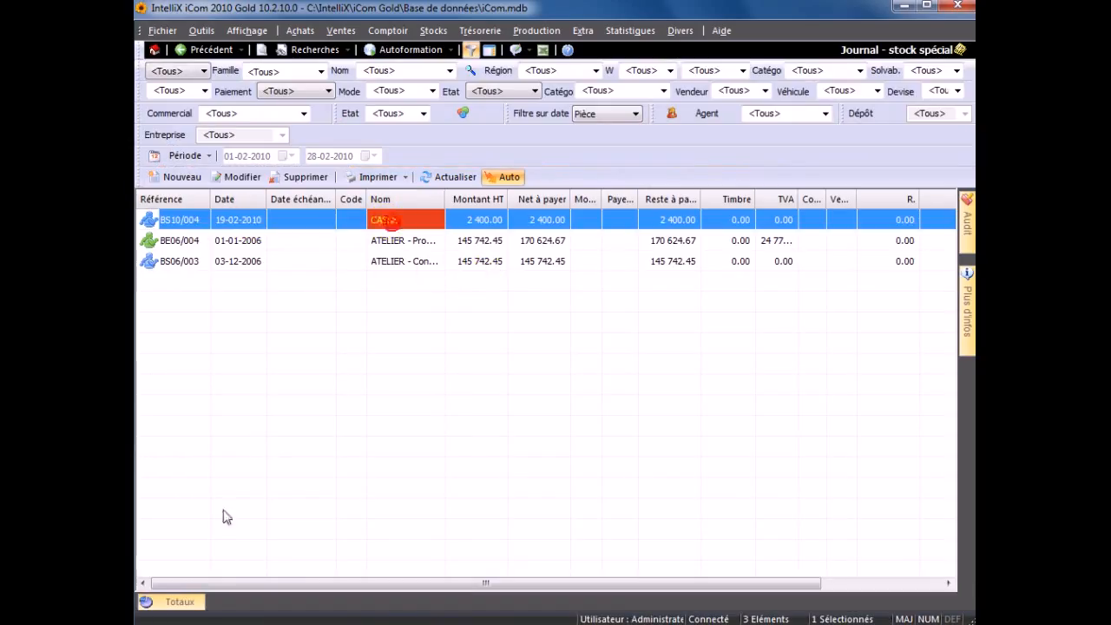
click(191, 601)
click(219, 582)
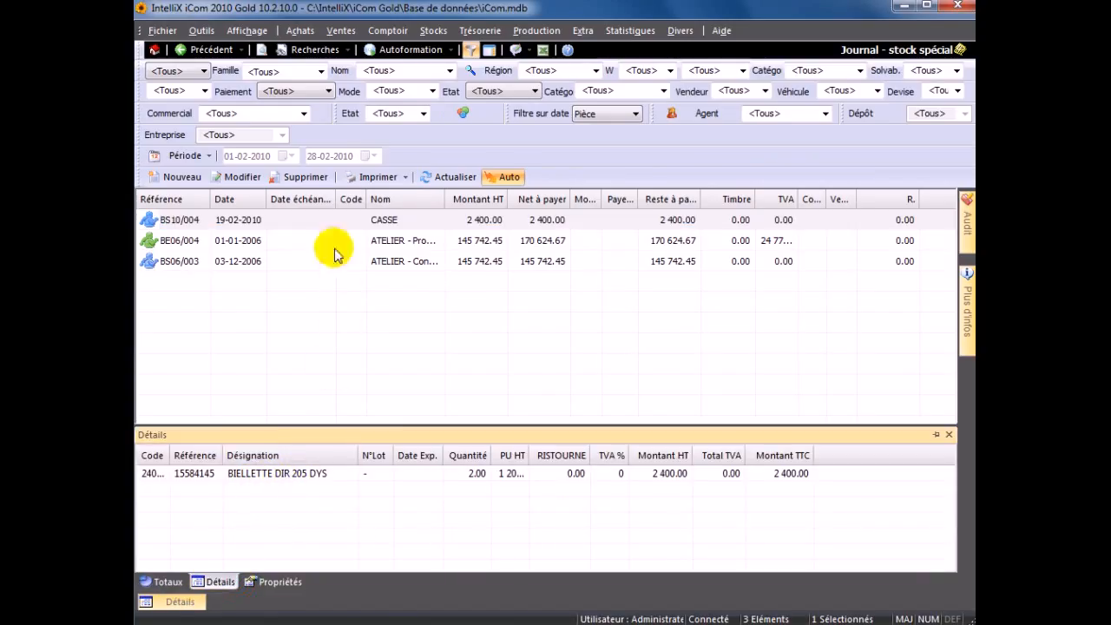
- Start a new stock entry voucher (Bon d'entrée) from the home page with Entrée inventaire as the supplier
click(154, 50)
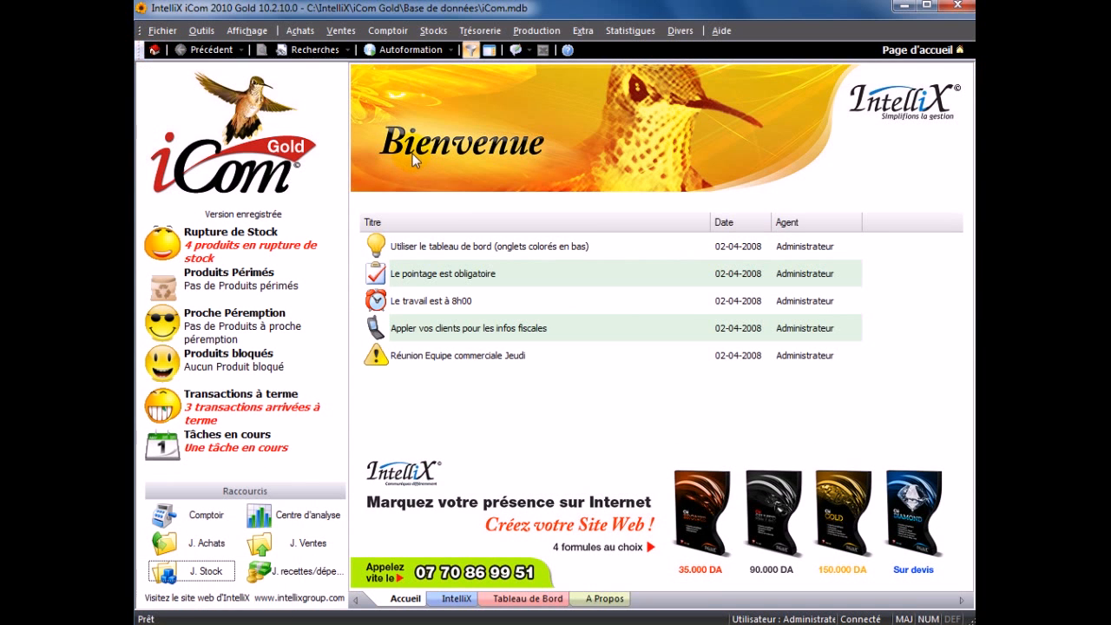
click(435, 33)
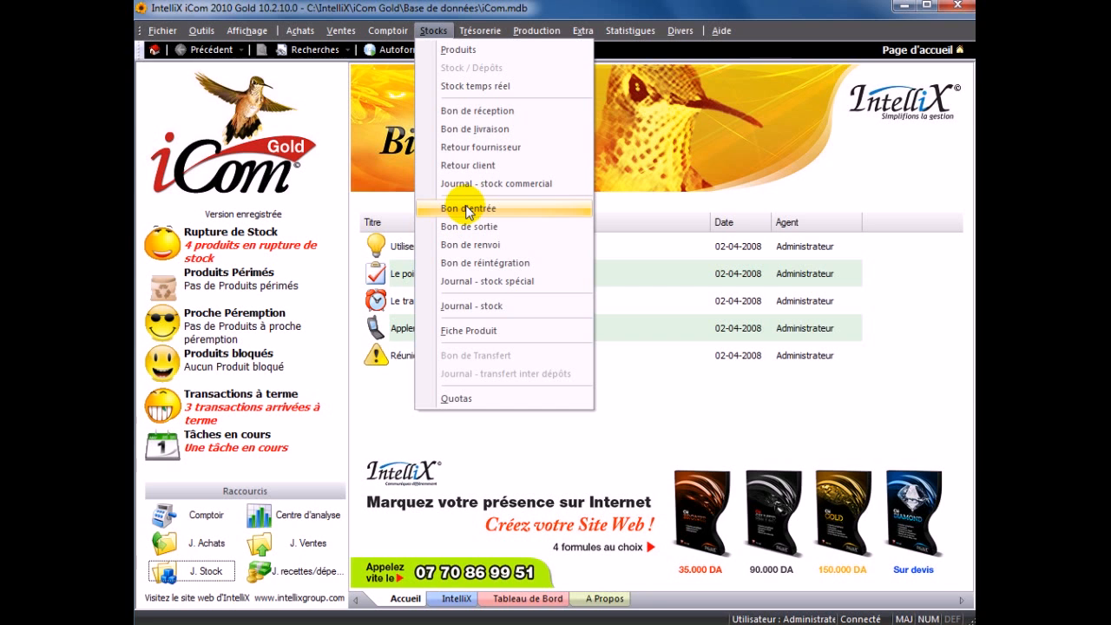
click(468, 209)
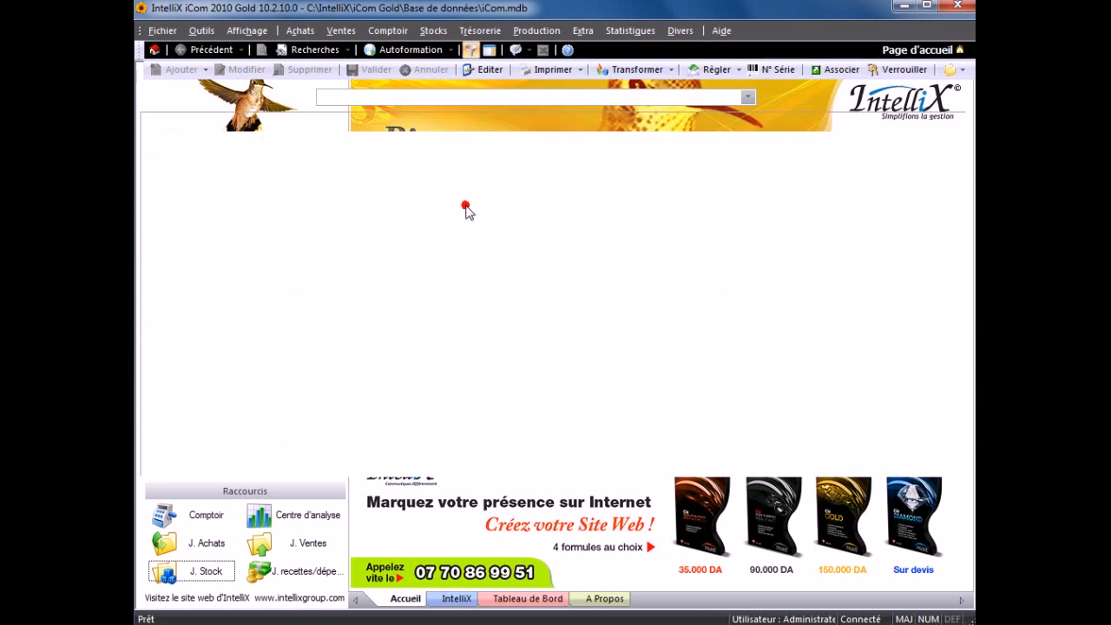
click(748, 98)
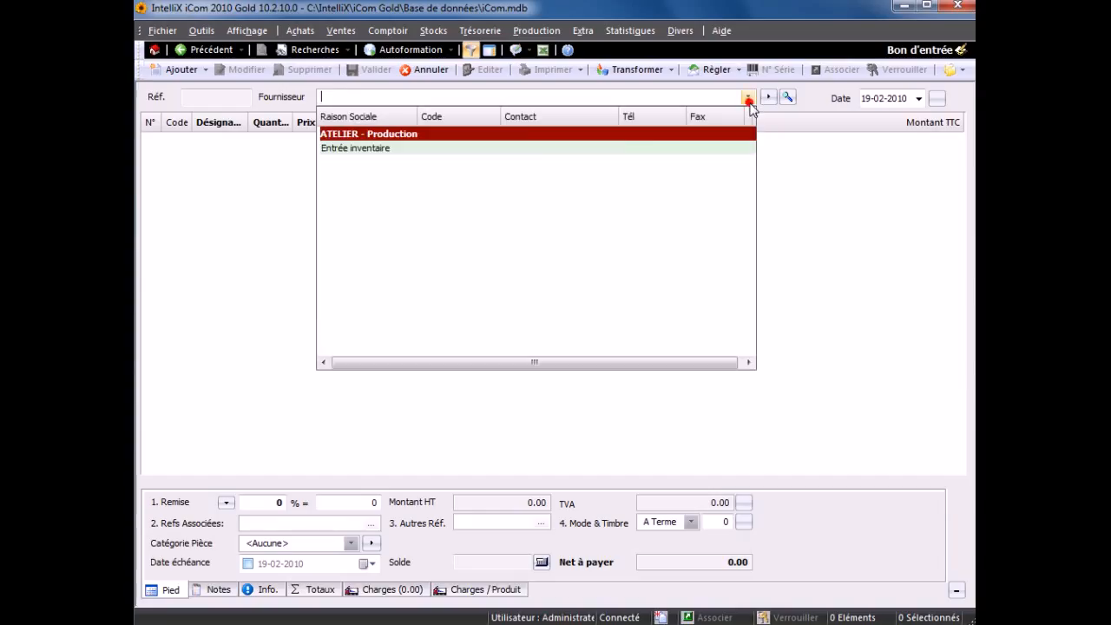
click(363, 151)
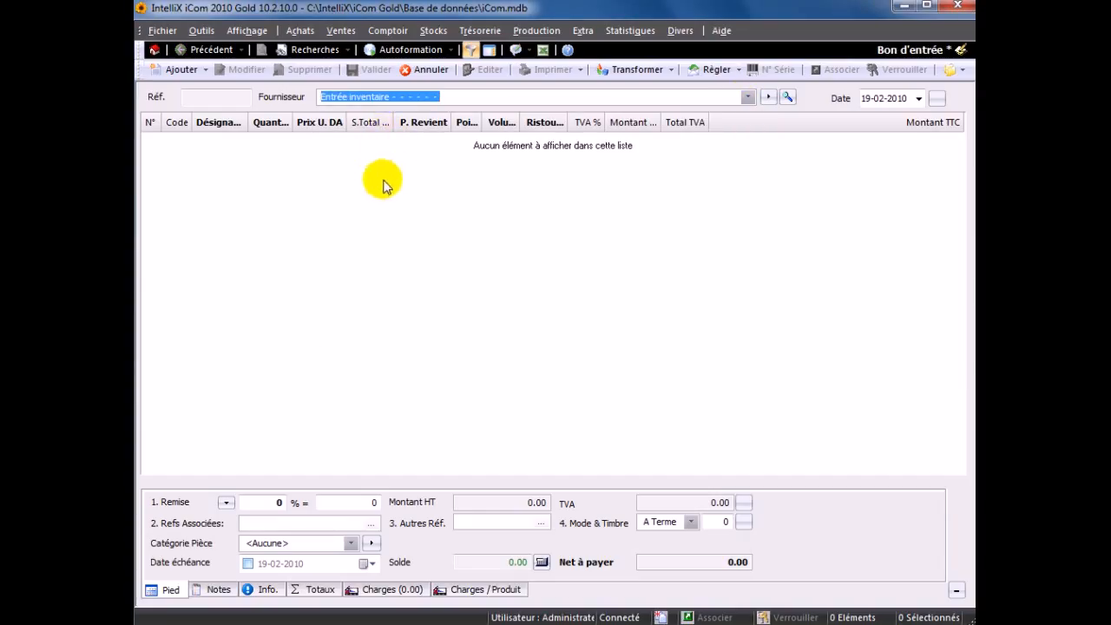
- Add 1 unit of BIELLETTE SUSP PARTNER to the inventory entry voucher and validate the voucher
double_click(398, 177)
click(727, 216)
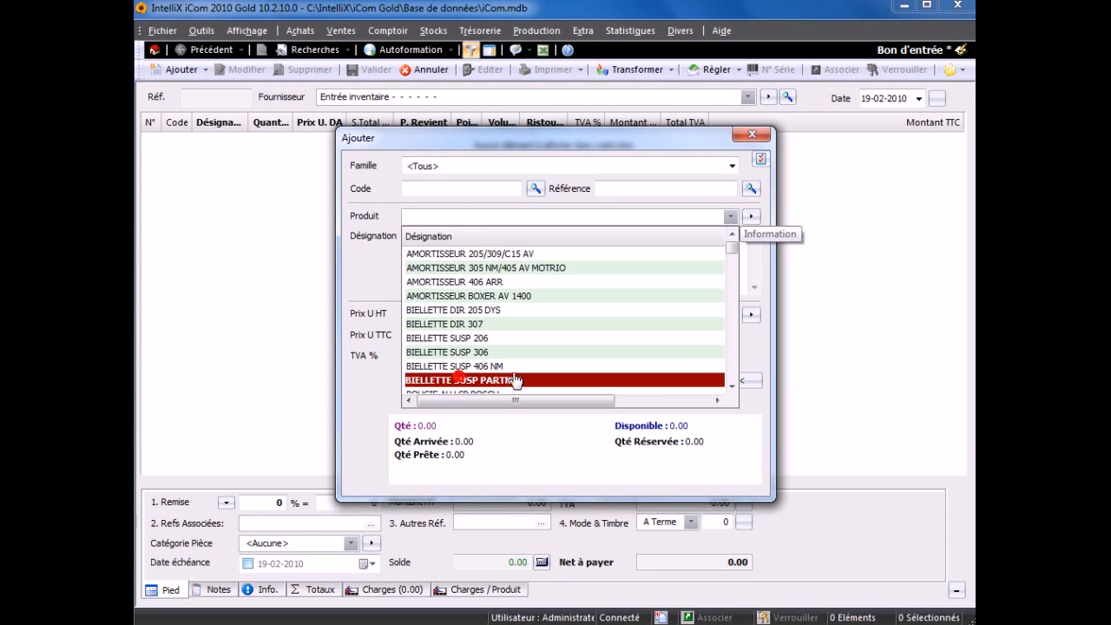
click(460, 393)
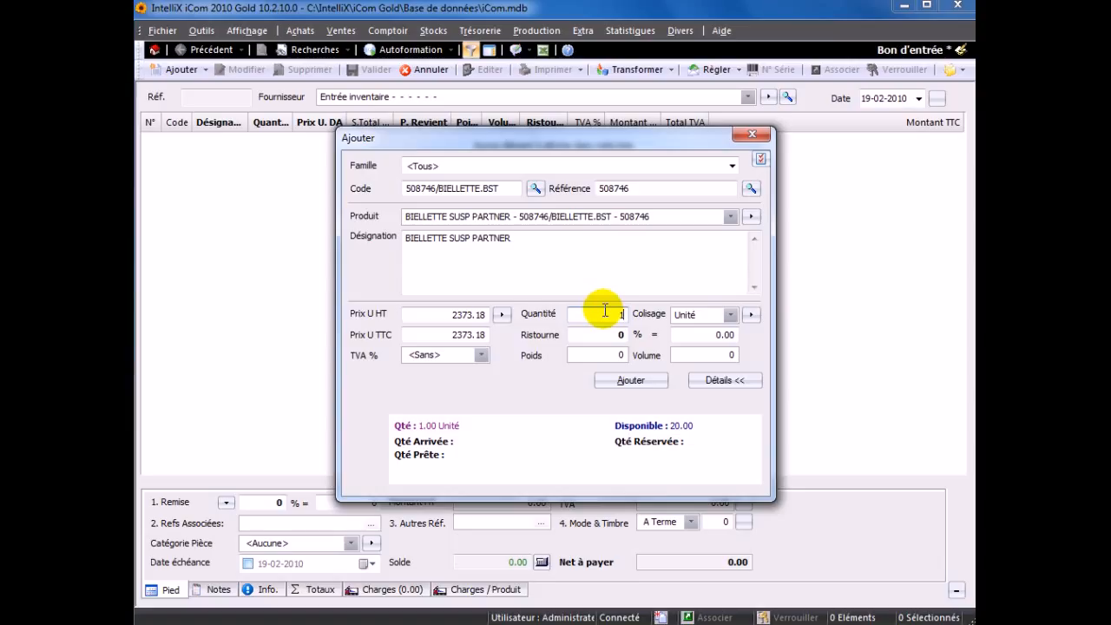
click(501, 315)
click(524, 372)
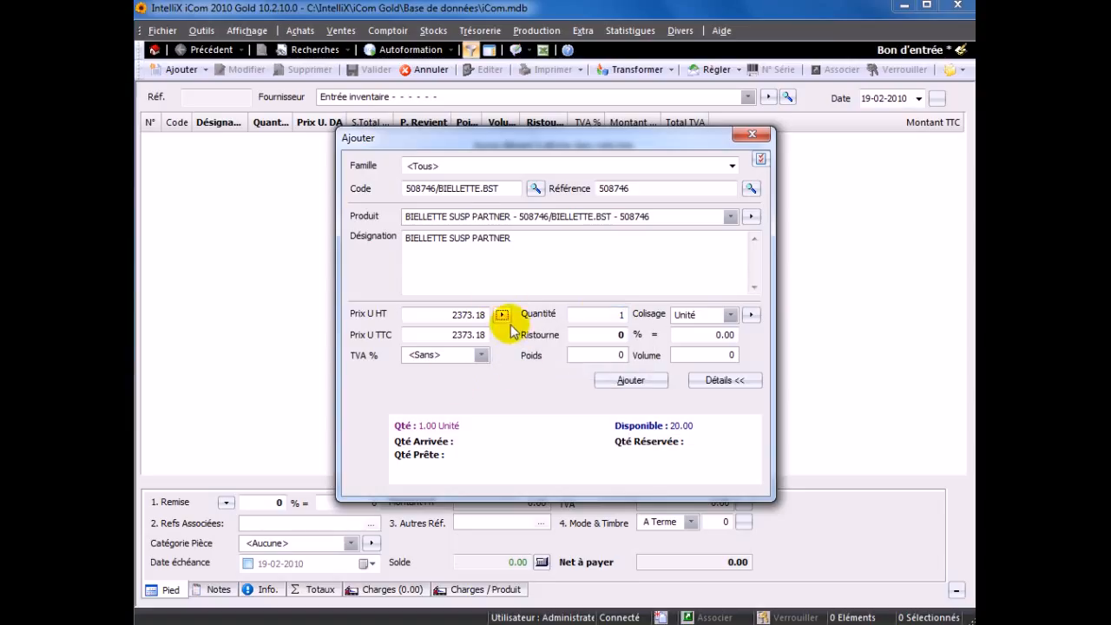
click(620, 386)
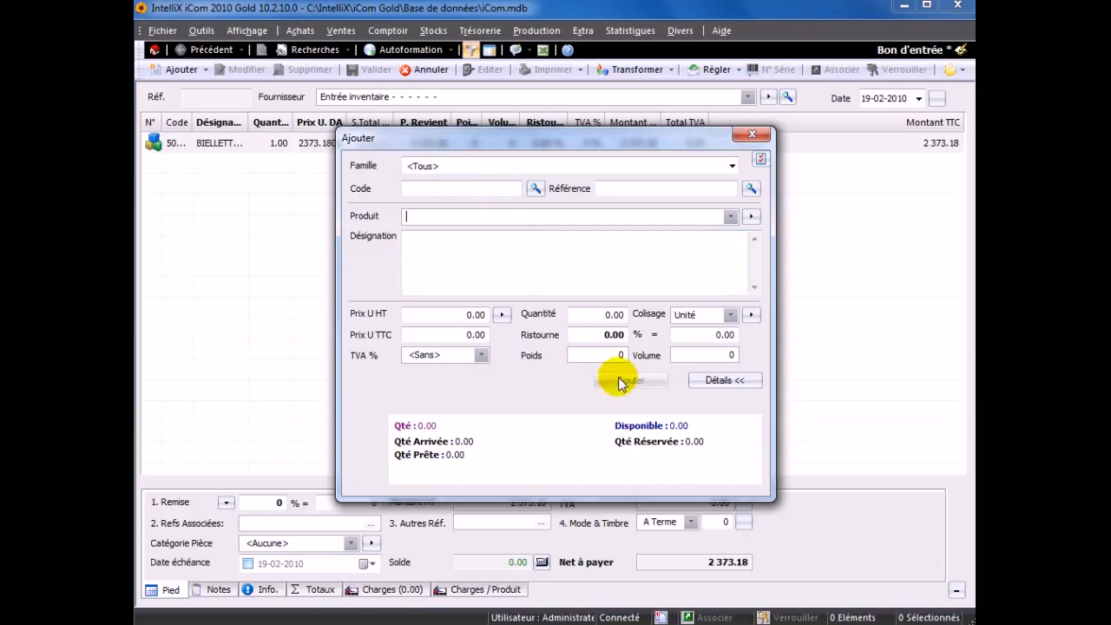
click(751, 134)
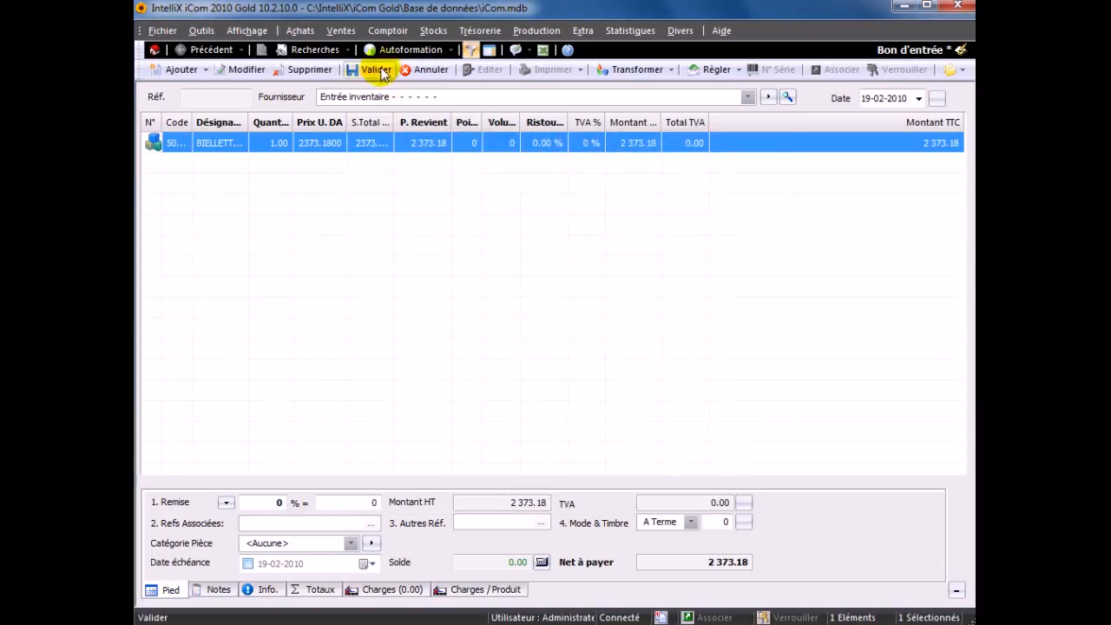
click(377, 70)
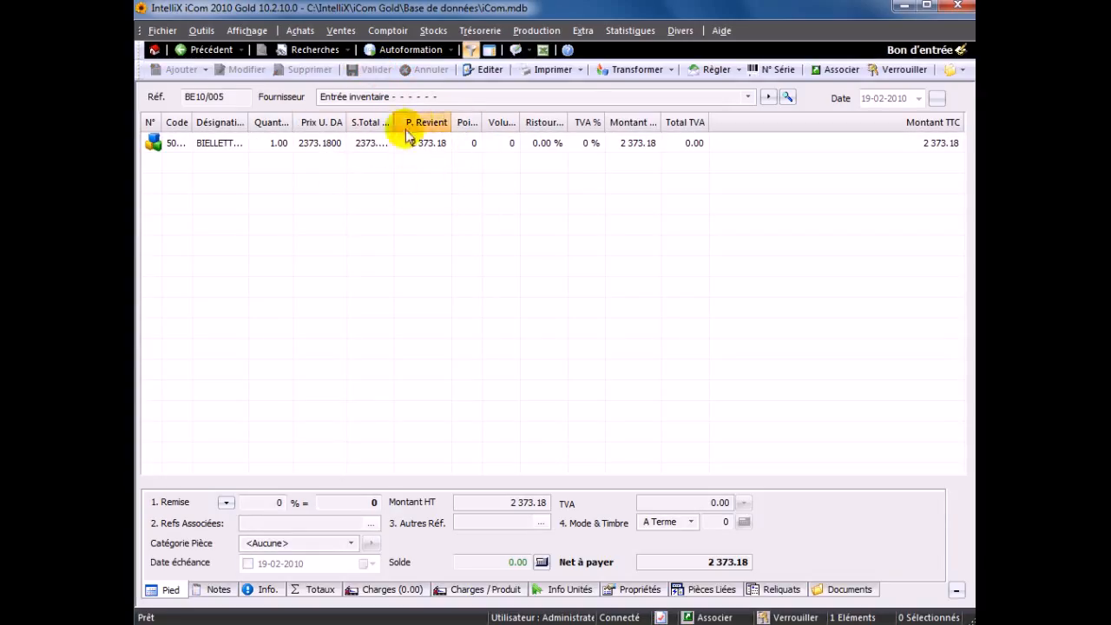
- Examine the vouchers recorded in Journal - stock and the Inventaire commands available from the home page
click(432, 32)
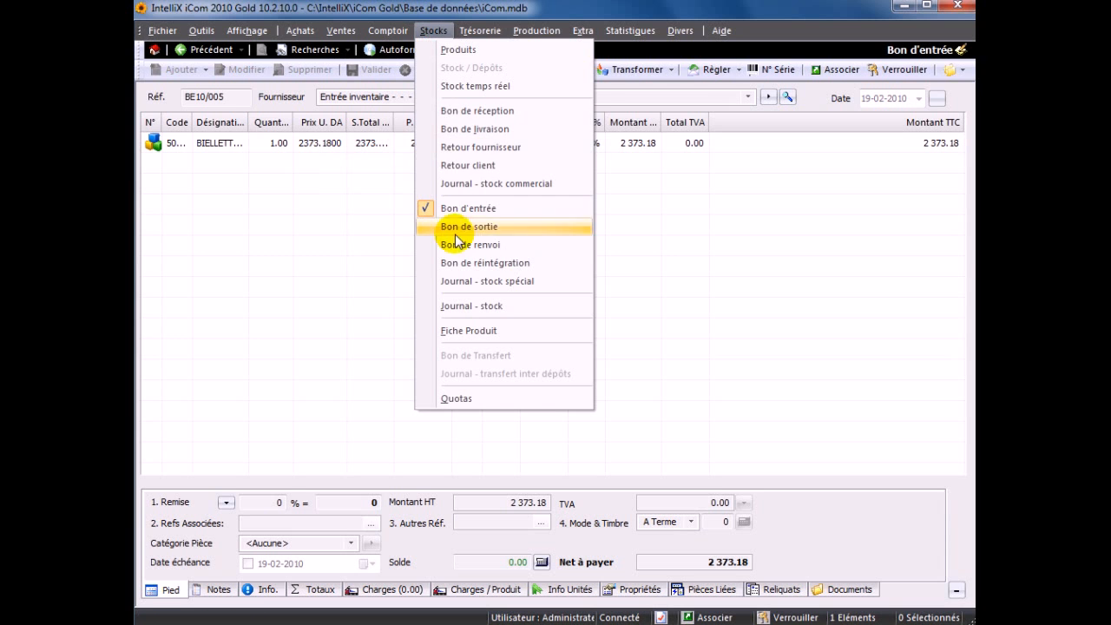
click(464, 306)
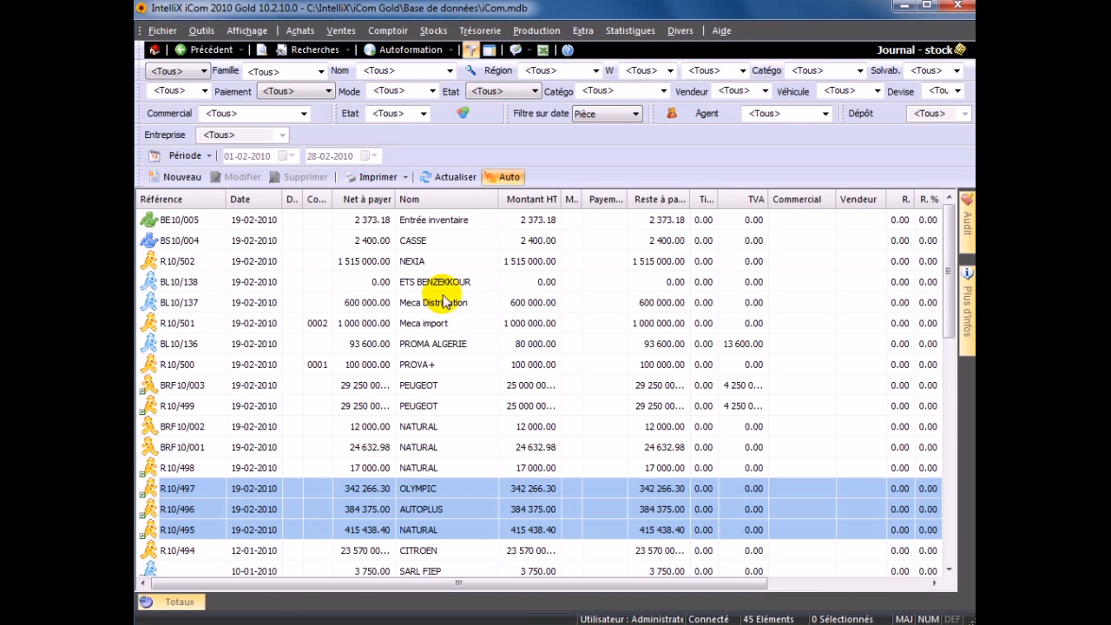
click(154, 50)
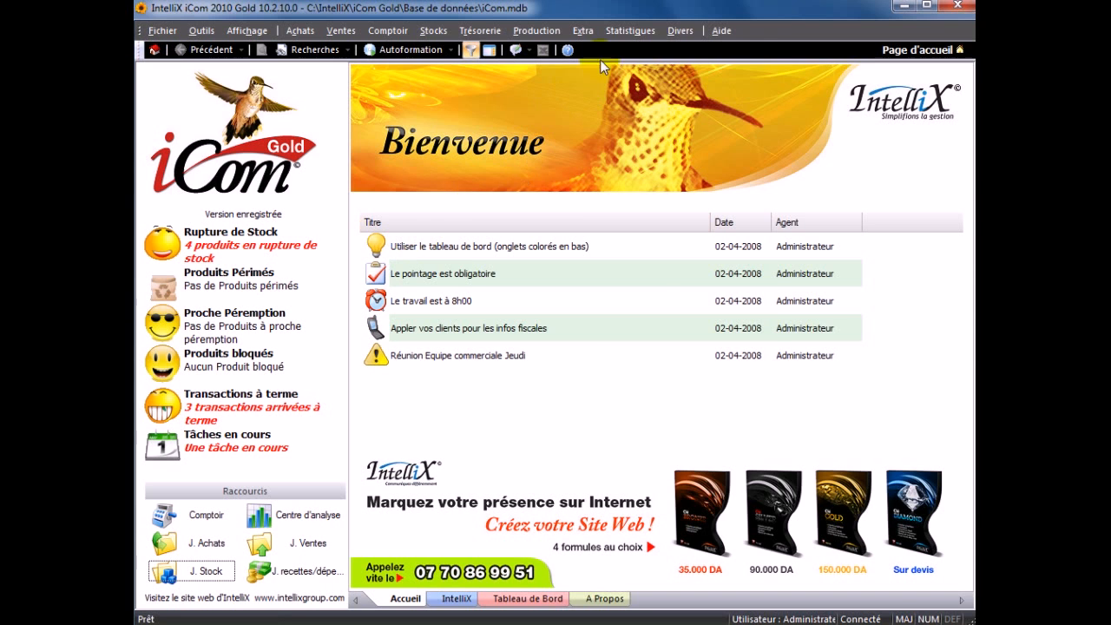
click(584, 31)
mouse_move(612, 178)
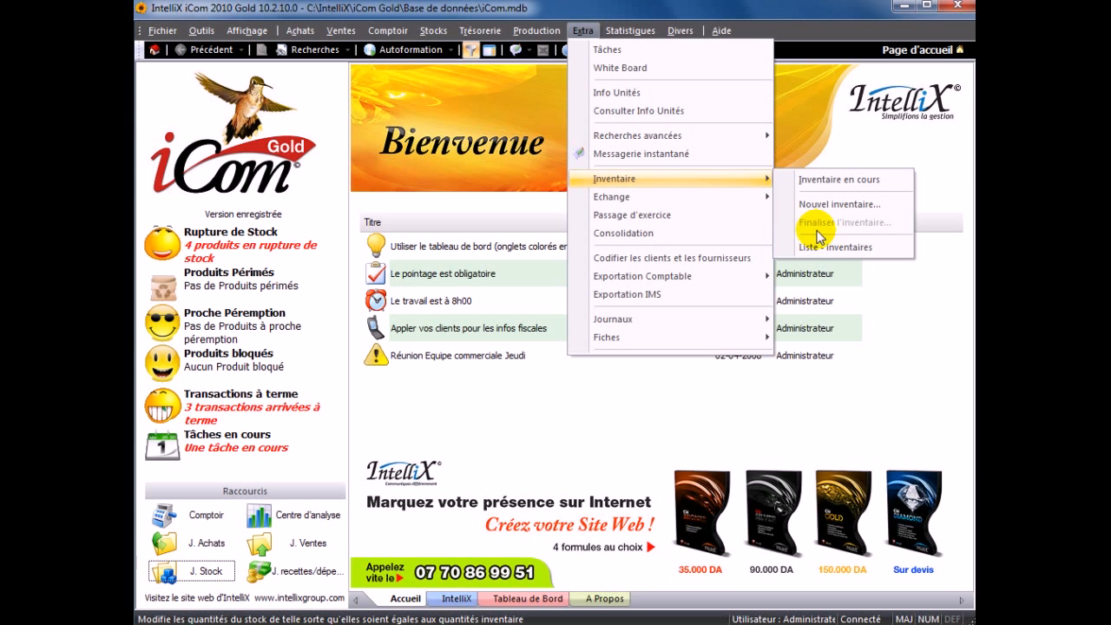
- Start a new exit voucher (Bon de sortie) and check the list of existing special clients
click(433, 30)
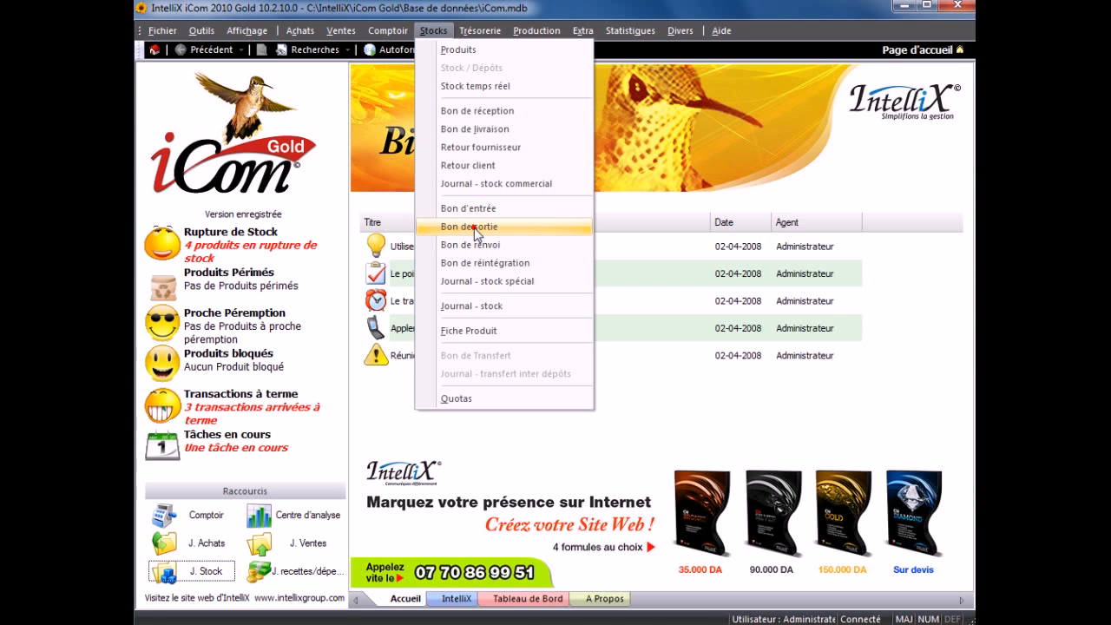
click(475, 229)
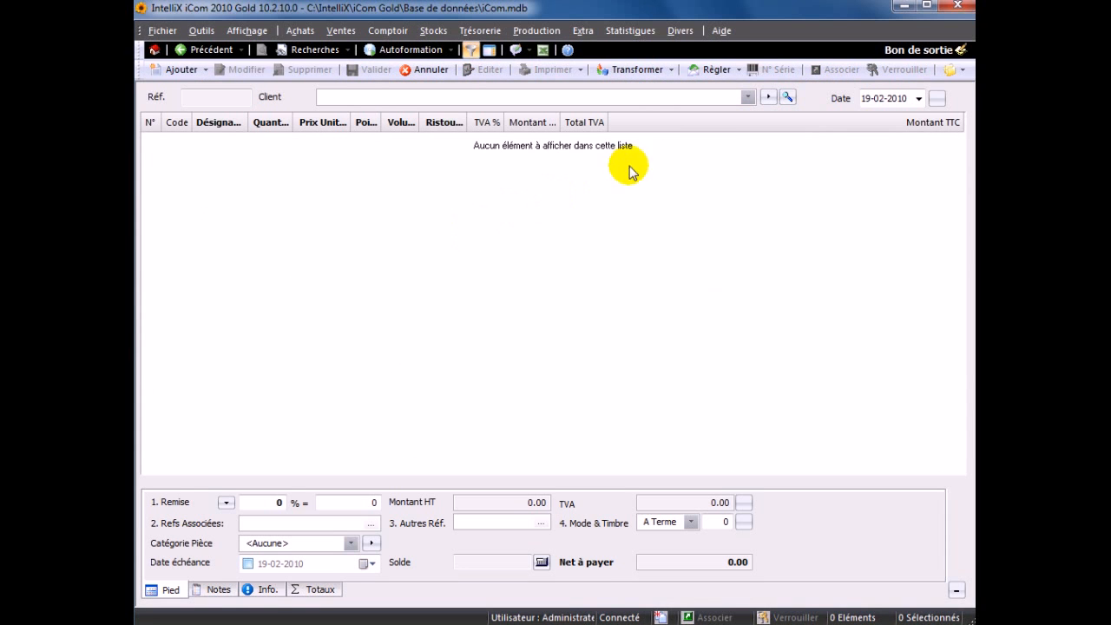
click(746, 98)
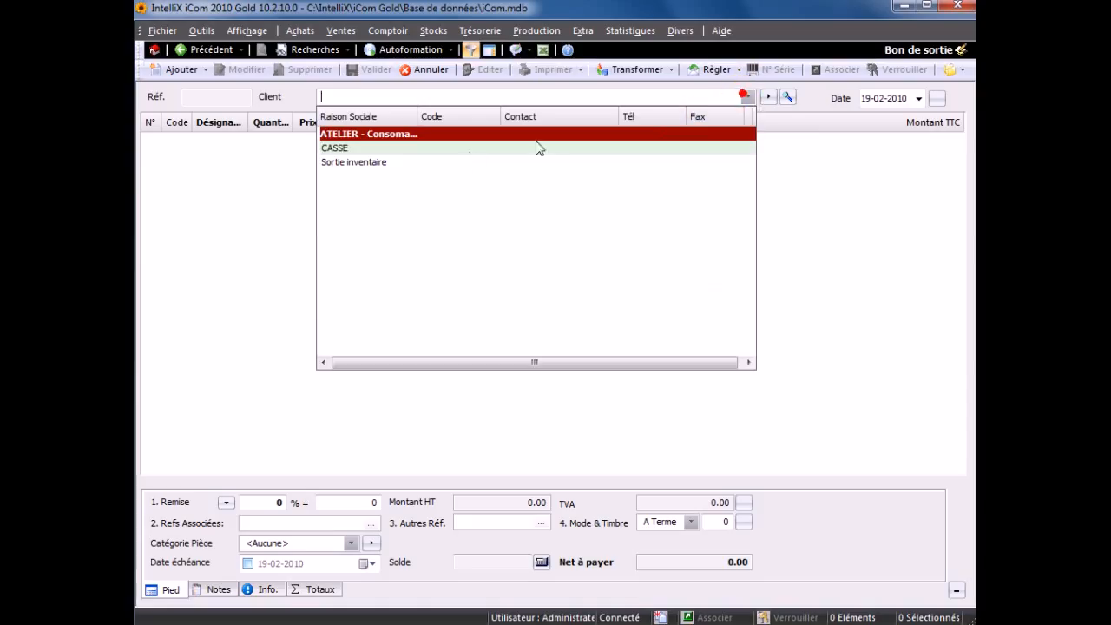
- Create a client named EXPO2010 in the REVENDEUR family, flagged as Spécial, and select it for the exit voucher
click(769, 98)
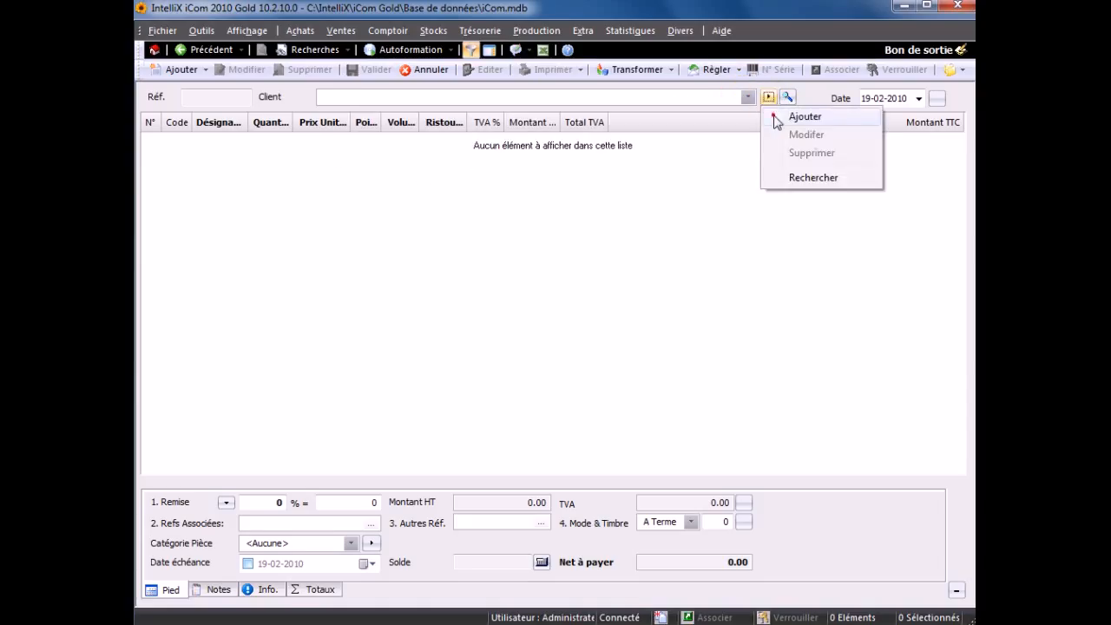
click(803, 116)
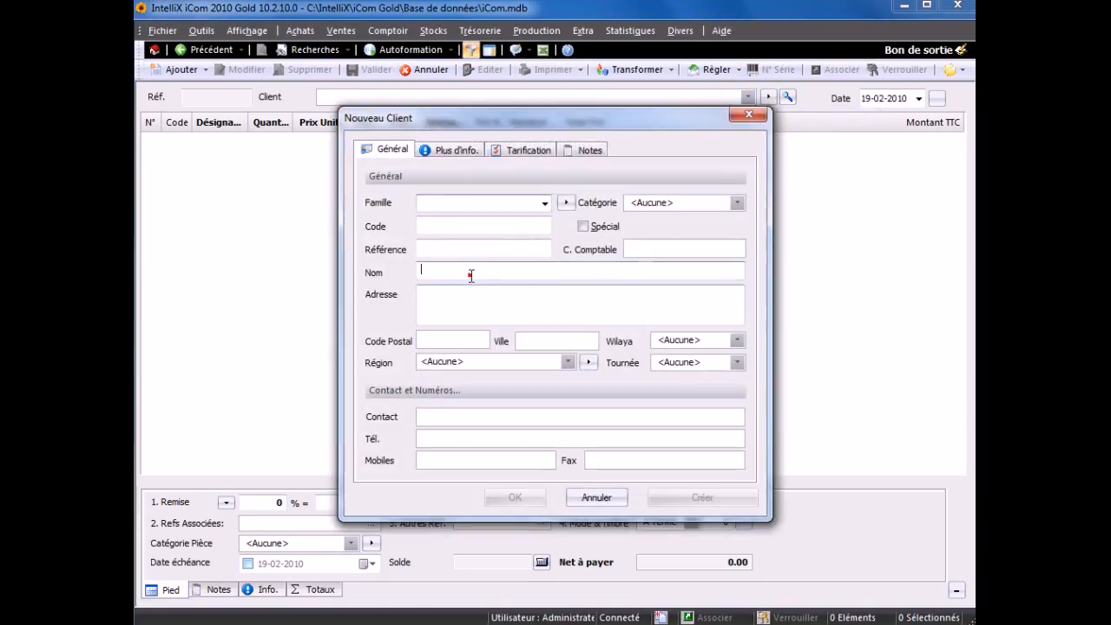
click(544, 202)
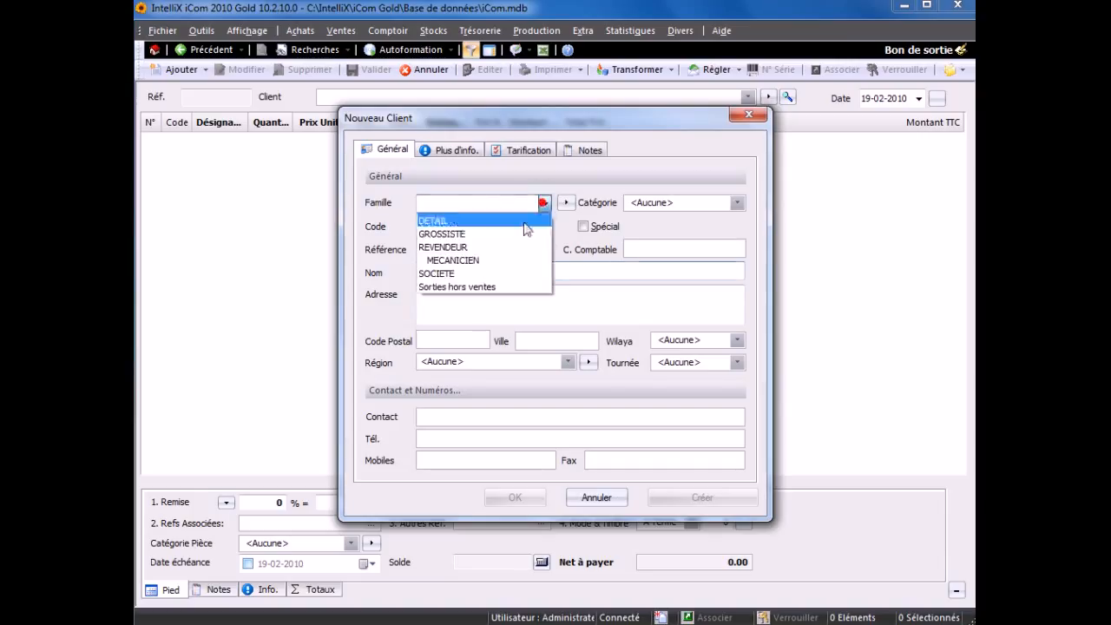
click(455, 248)
click(454, 269)
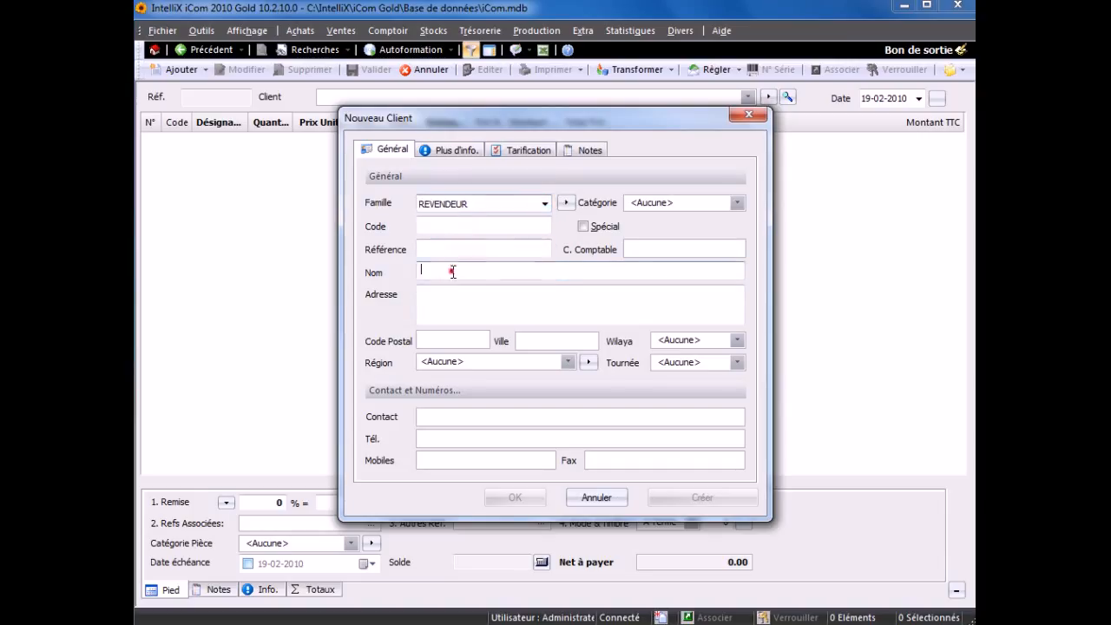
text(SI)
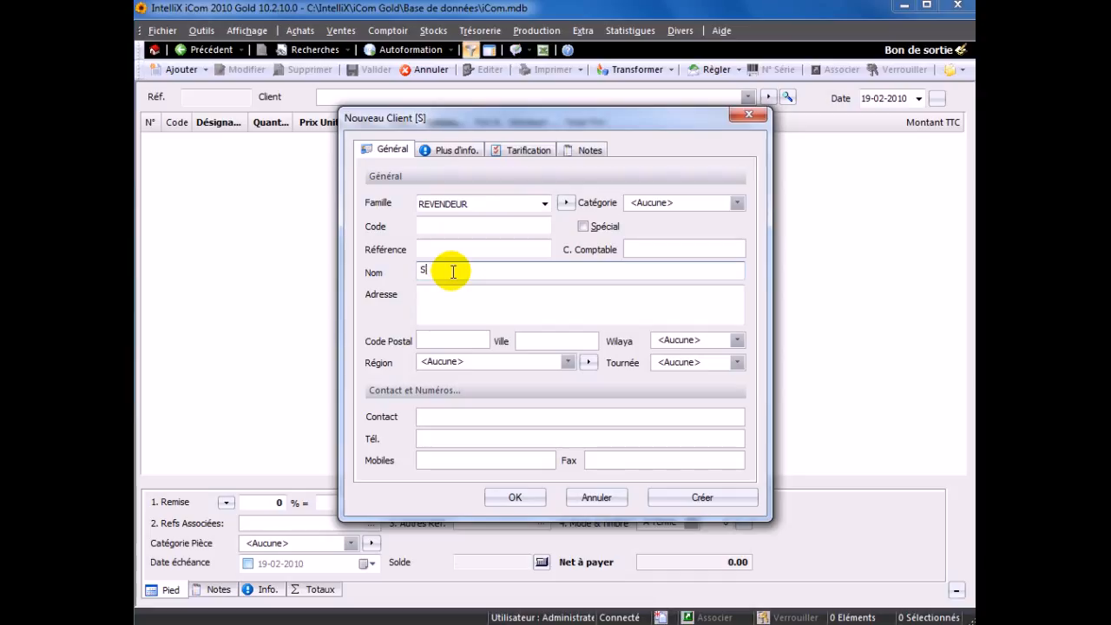
key(BackSpace)
text(EXPO2010)
click(597, 229)
click(521, 502)
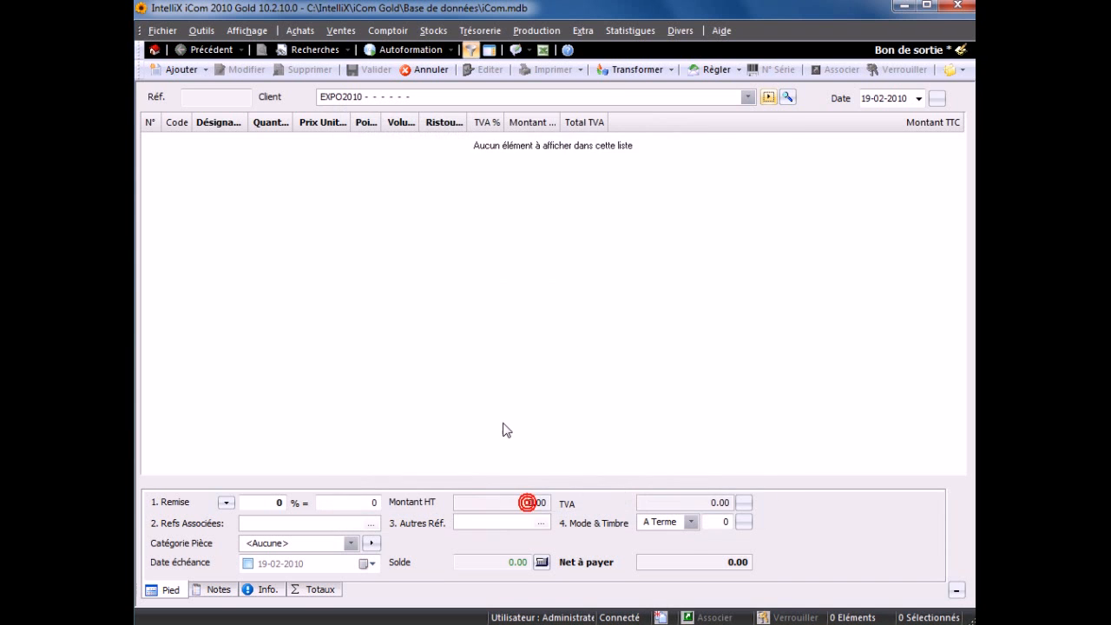
- Add 10 units of AMORTISSEUR BOXER AV 1400 to the EXPO2010 exit voucher
double_click(416, 258)
click(725, 214)
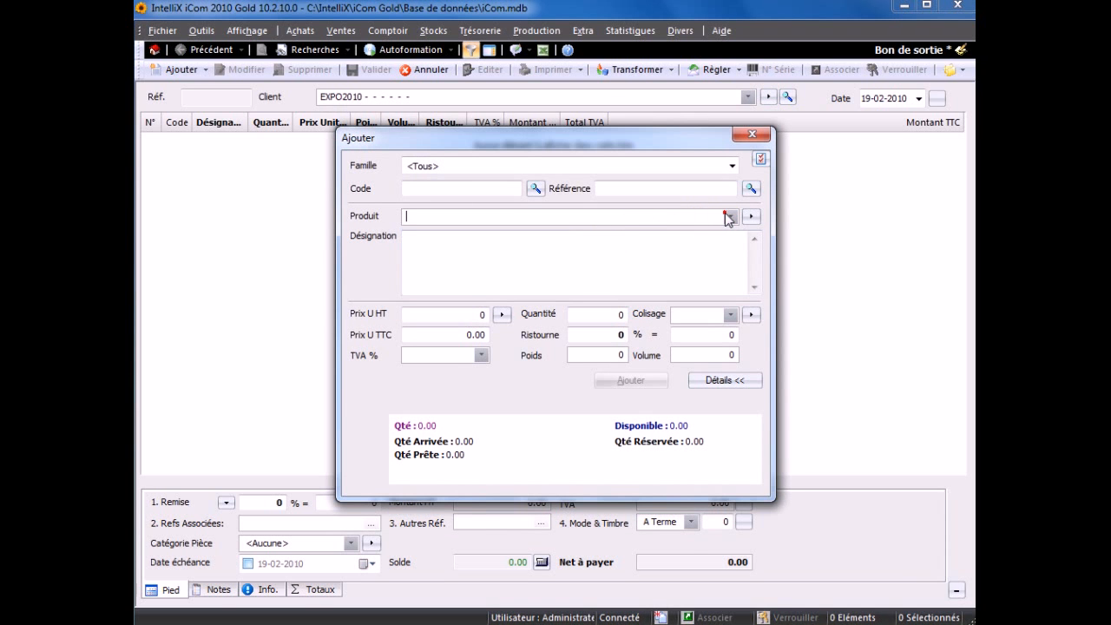
click(727, 217)
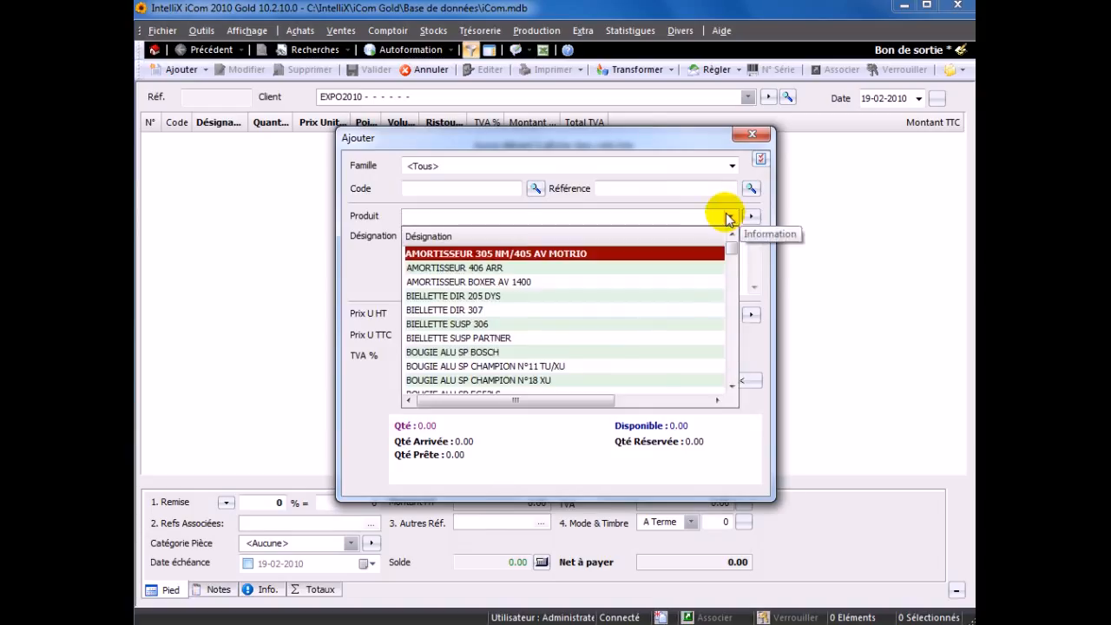
key(Return)
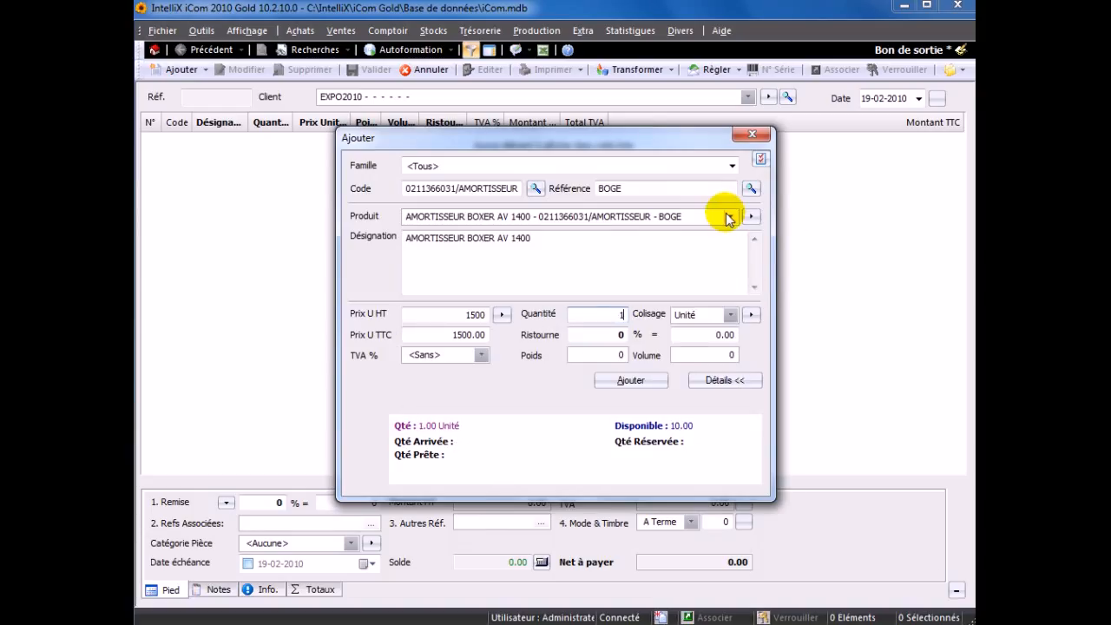
text(0)
key(Return)
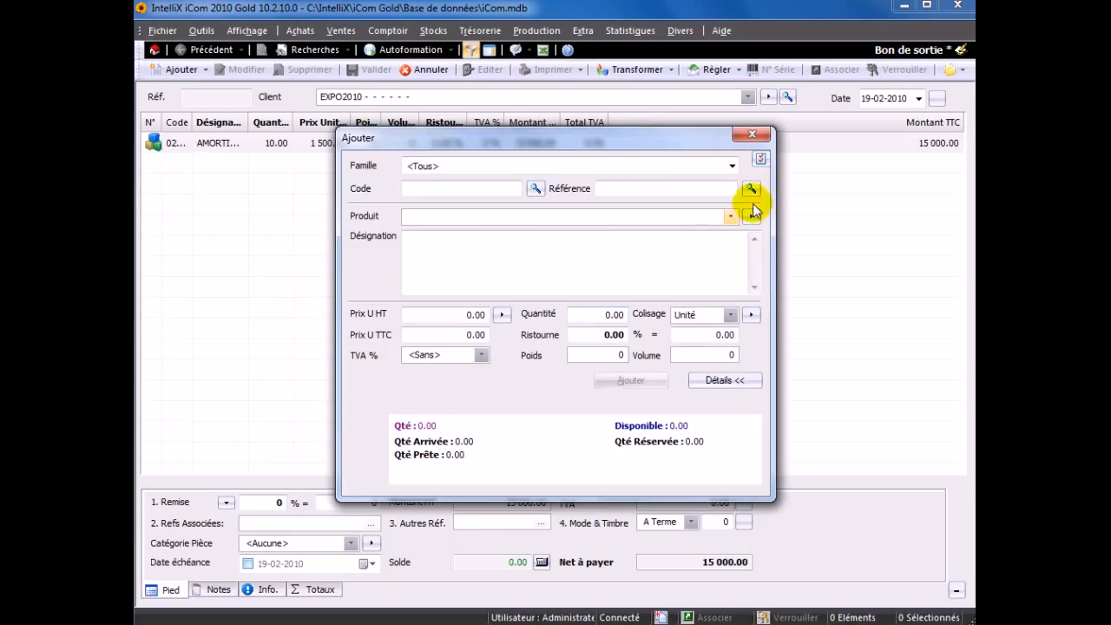
- Add 1 unit of BIELLETTE DIR 205 DYS to the EXPO2010 exit voucher and validate the voucher
click(731, 216)
key(Down)
key(Down)
key(Down)
key(Return)
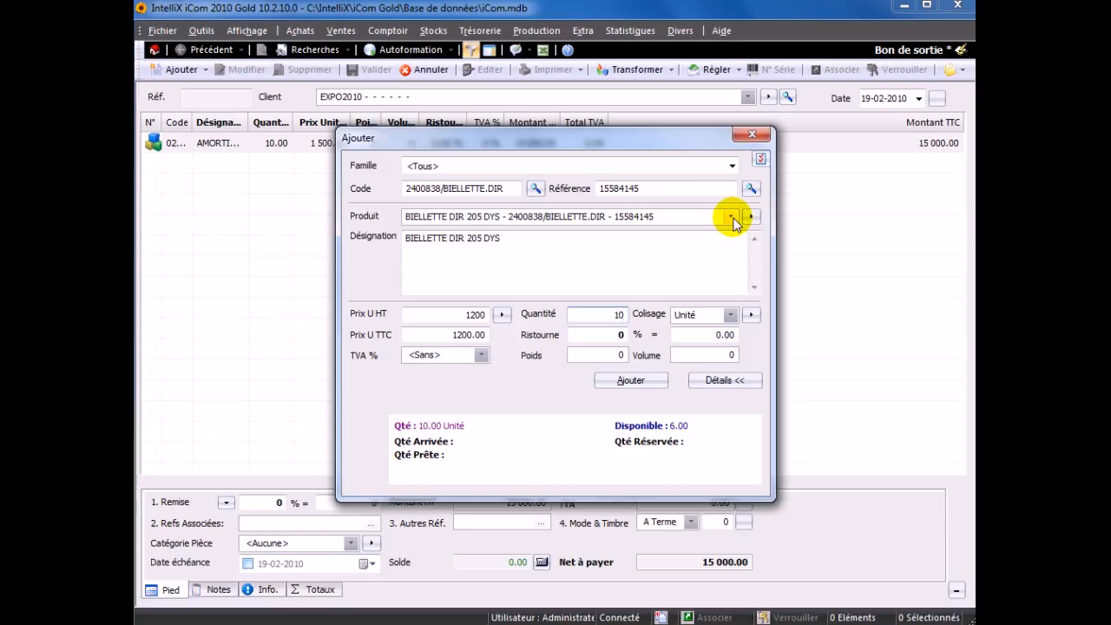
key(Return)
key(Return)
key(Return)
key(Escape)
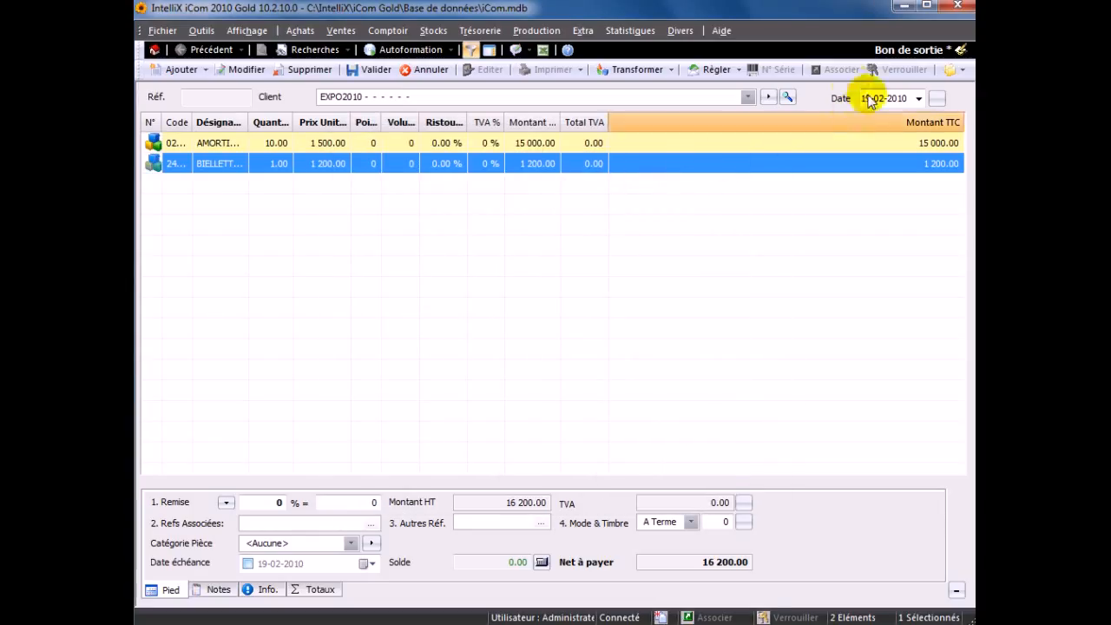
click(373, 69)
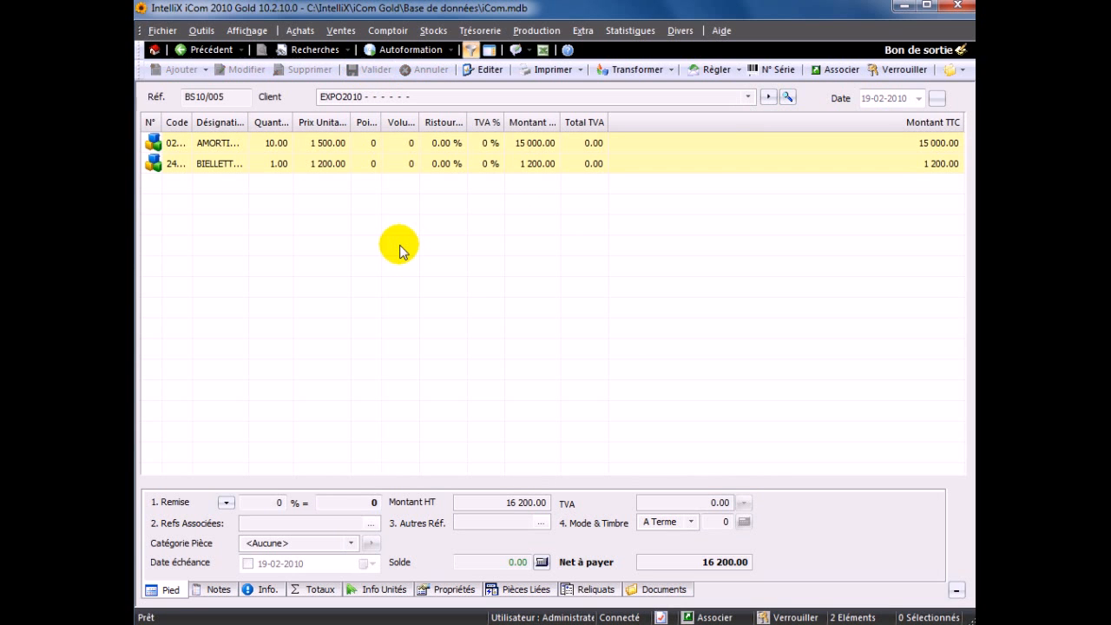
- Leave the exit voucher and open the special stock journal (Journal - stock spécial)
click(218, 54)
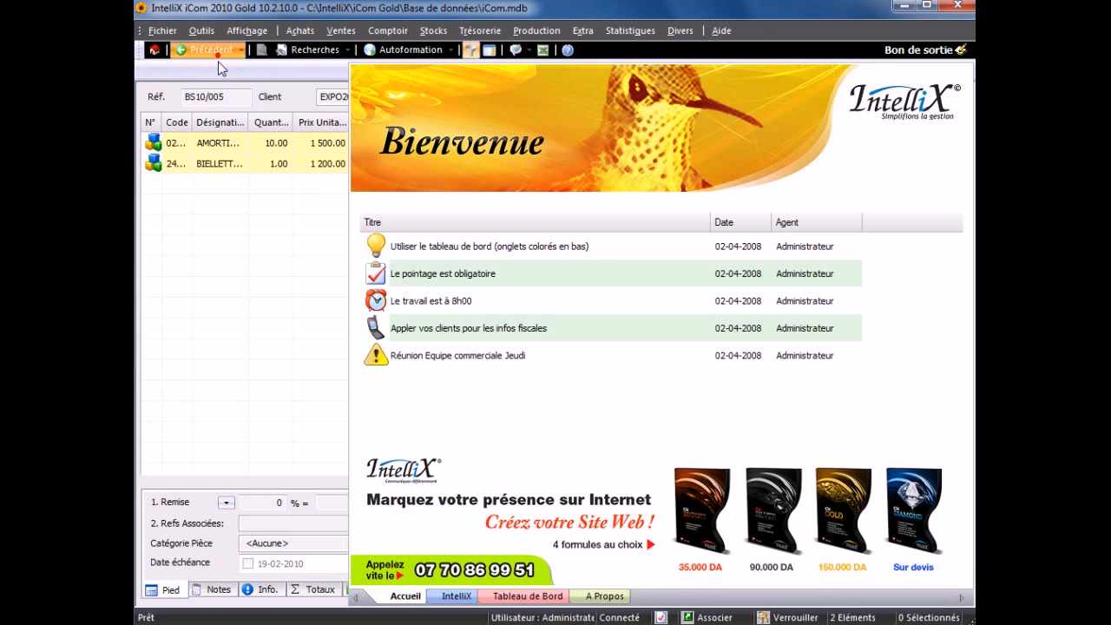
click(433, 30)
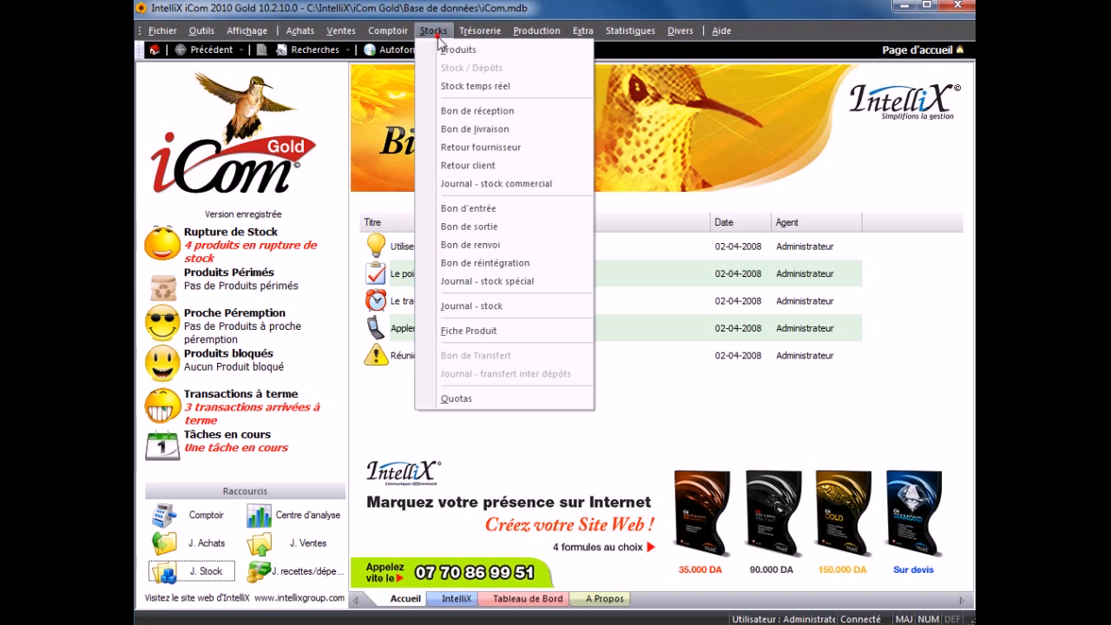
click(486, 283)
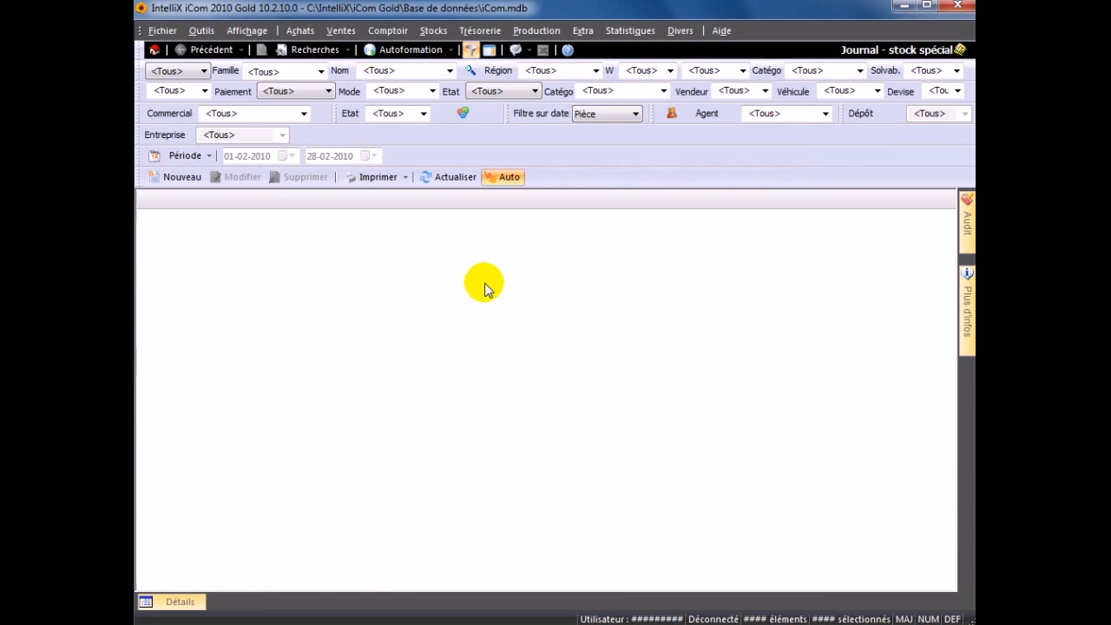
- Transform the EXPO2010 exit voucher into a reintegration voucher (Bon de réintégration) and display the created voucher
click(406, 220)
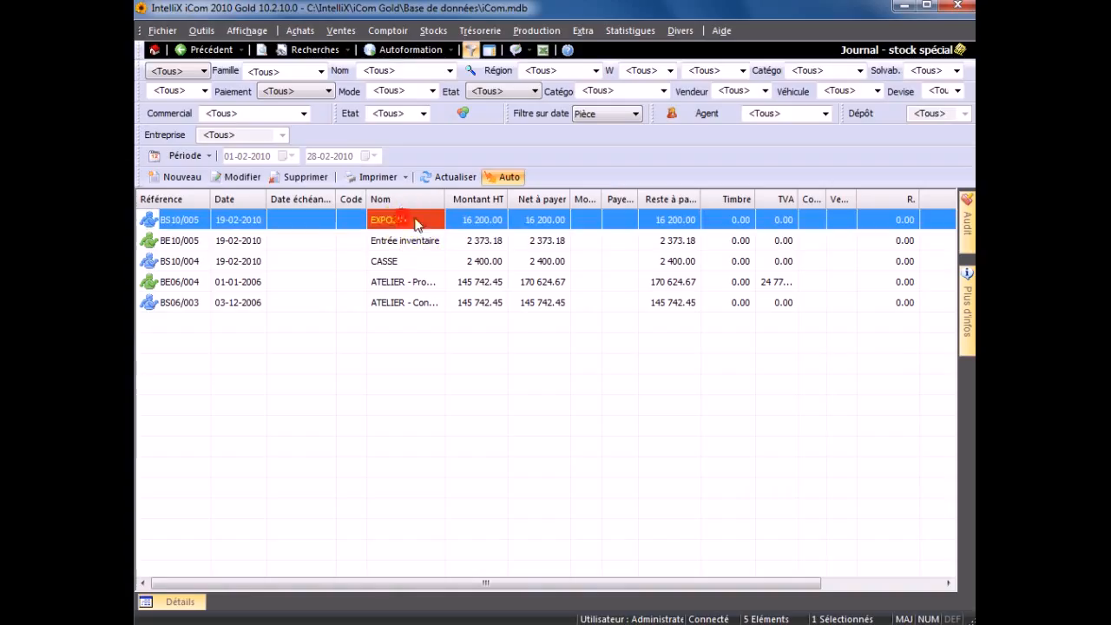
right_click(438, 223)
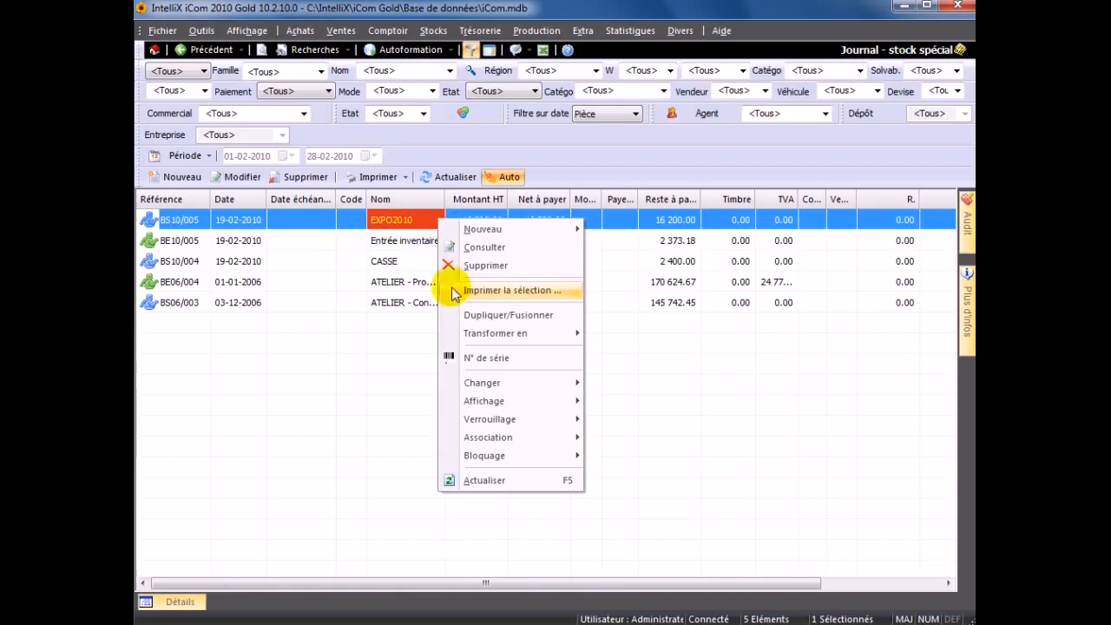
mouse_move(521, 338)
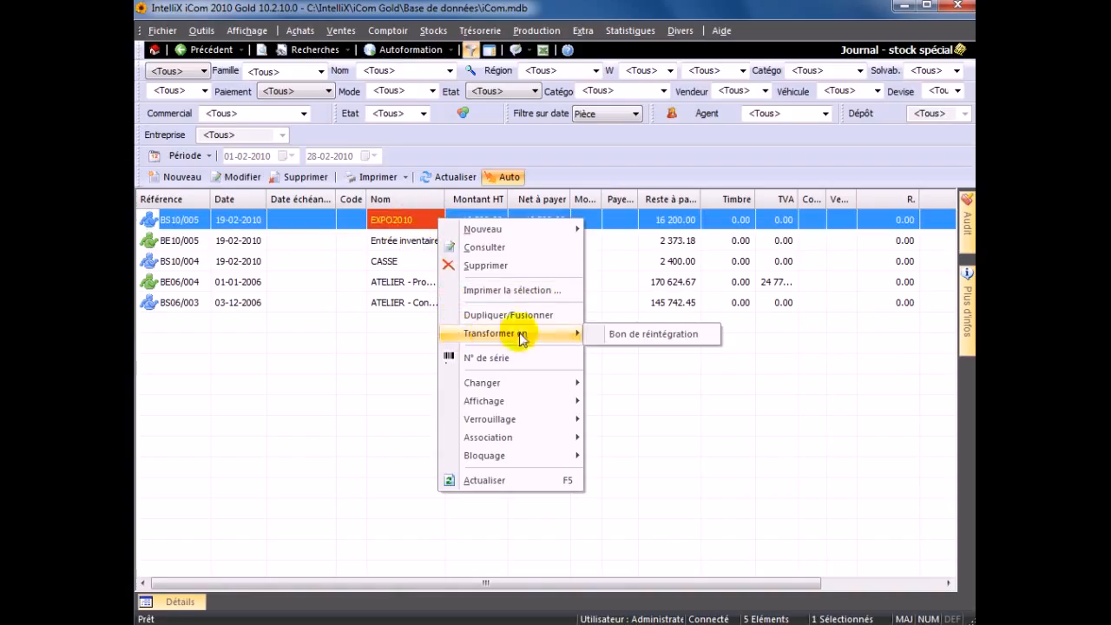
click(598, 336)
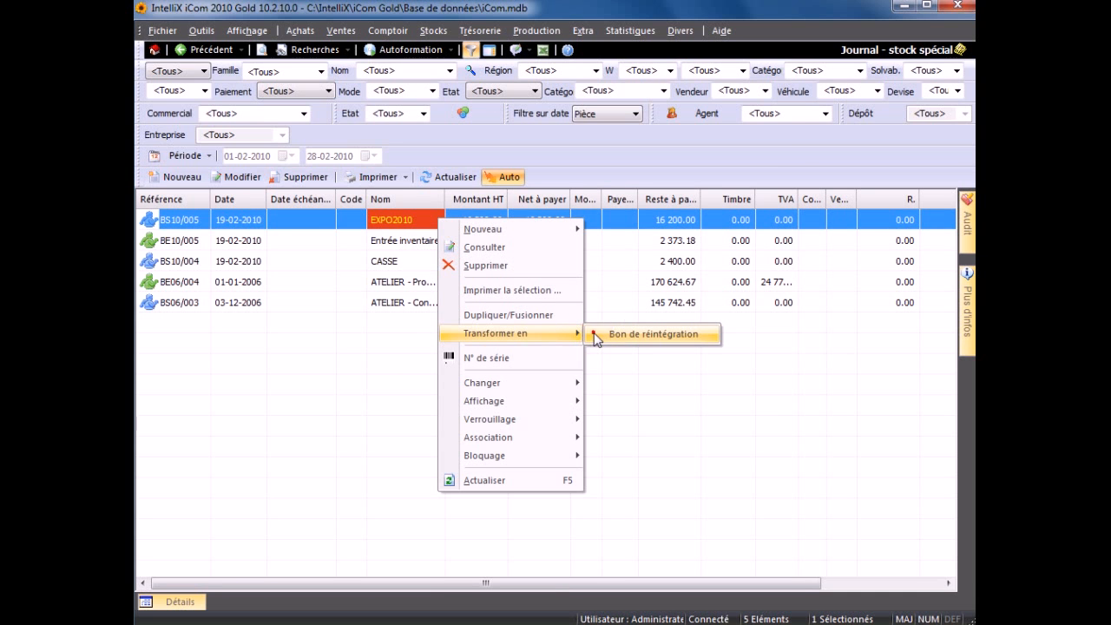
click(512, 475)
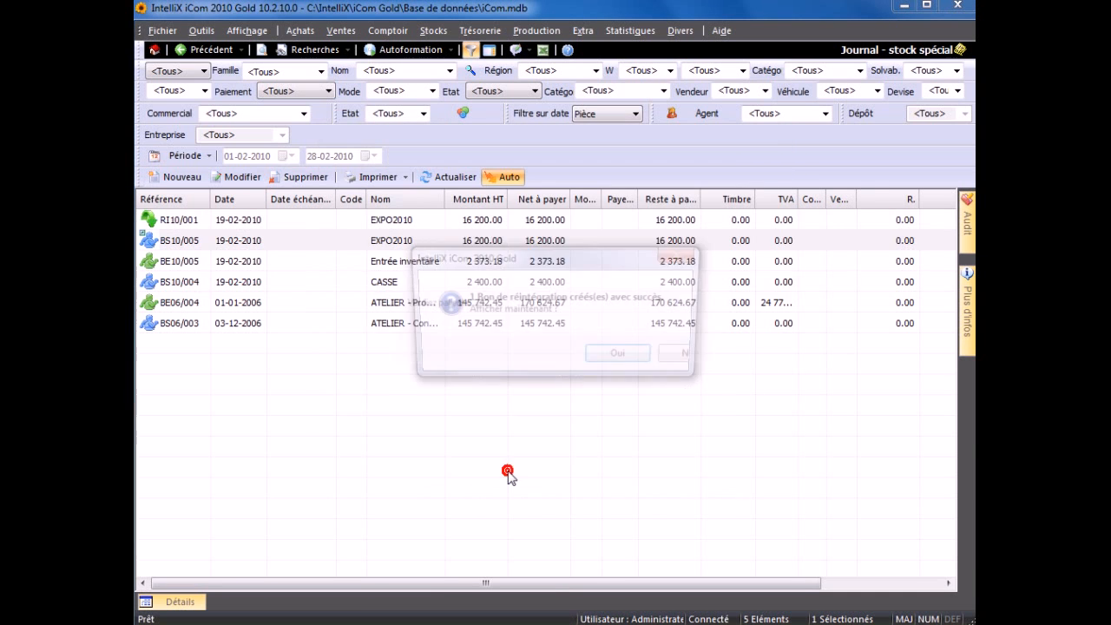
click(613, 358)
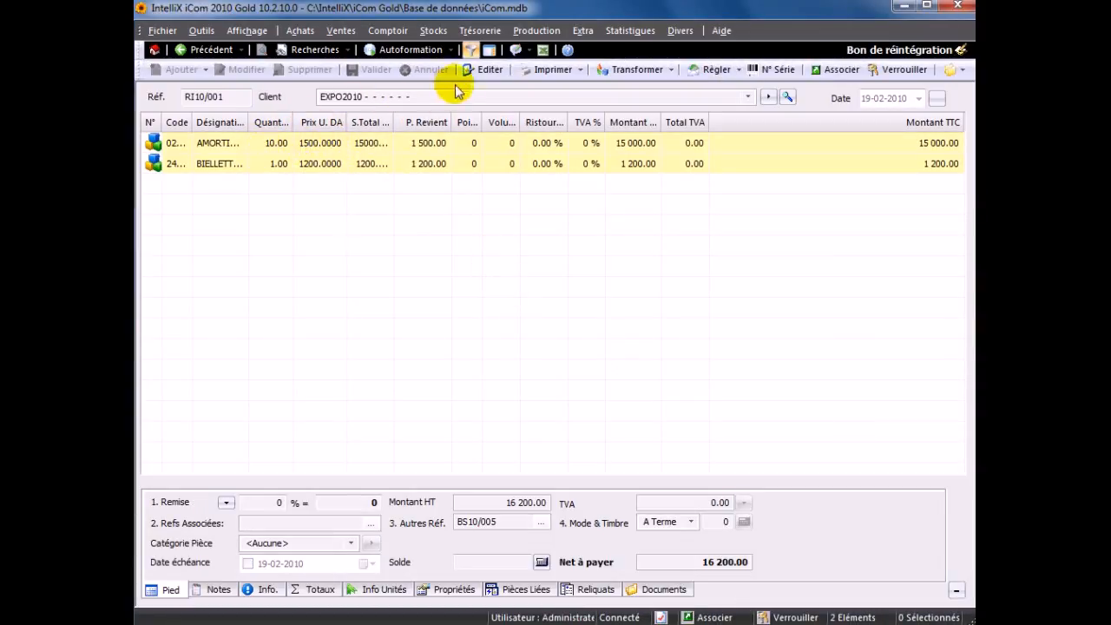
- Edit the EXPO2010 reintegration voucher to set the AMORTISSEUR quantity to 2, validate it, and return to the special stock journal
click(470, 70)
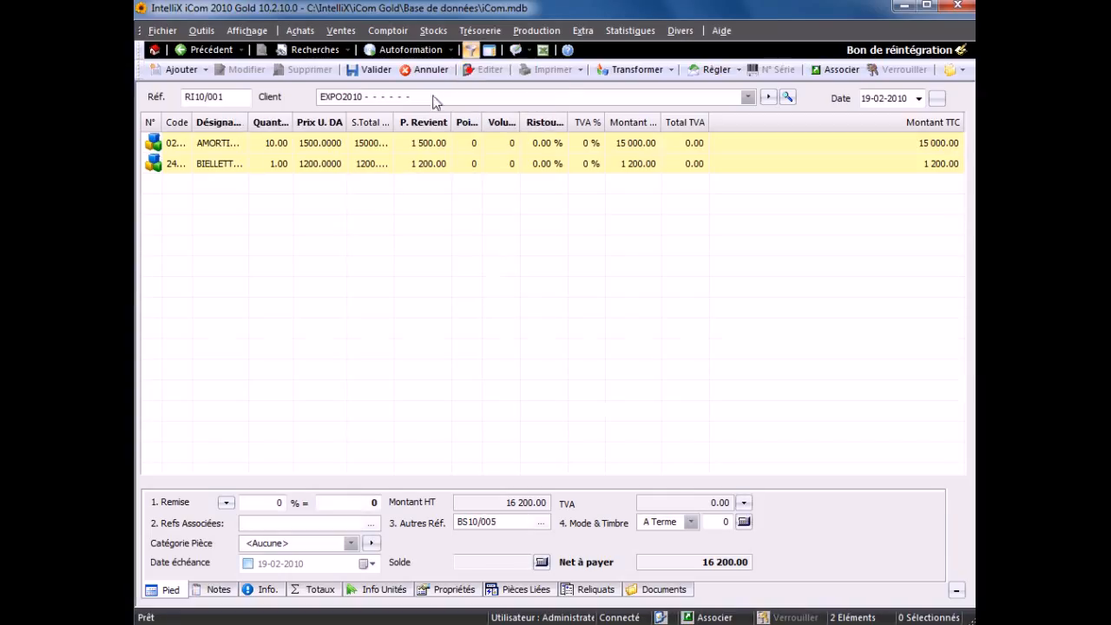
click(265, 143)
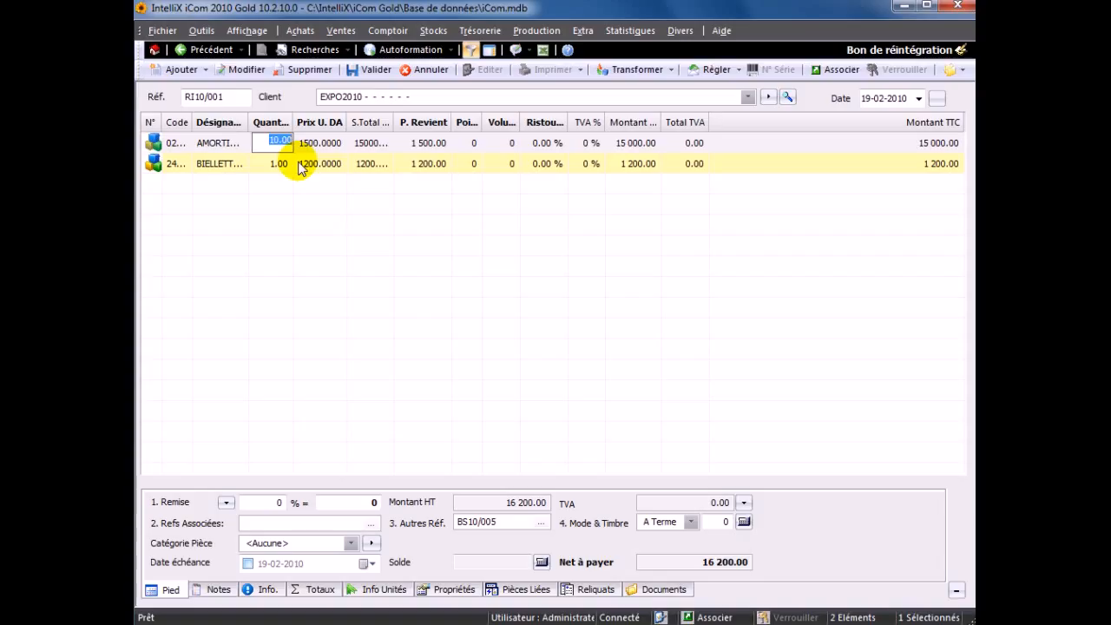
text(2)
click(298, 224)
click(351, 69)
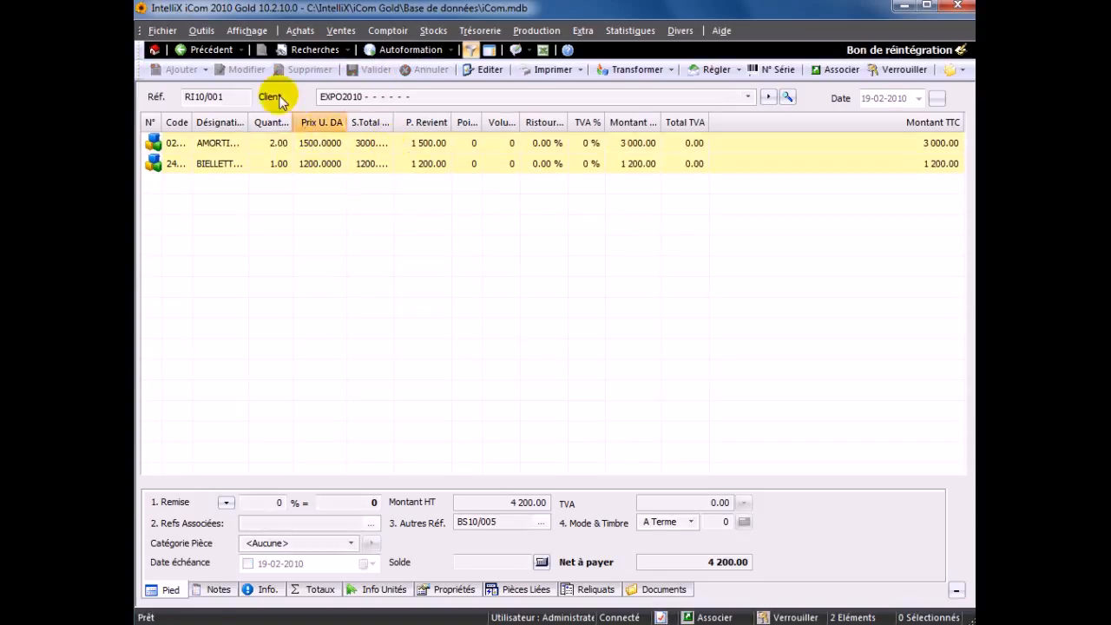
click(206, 50)
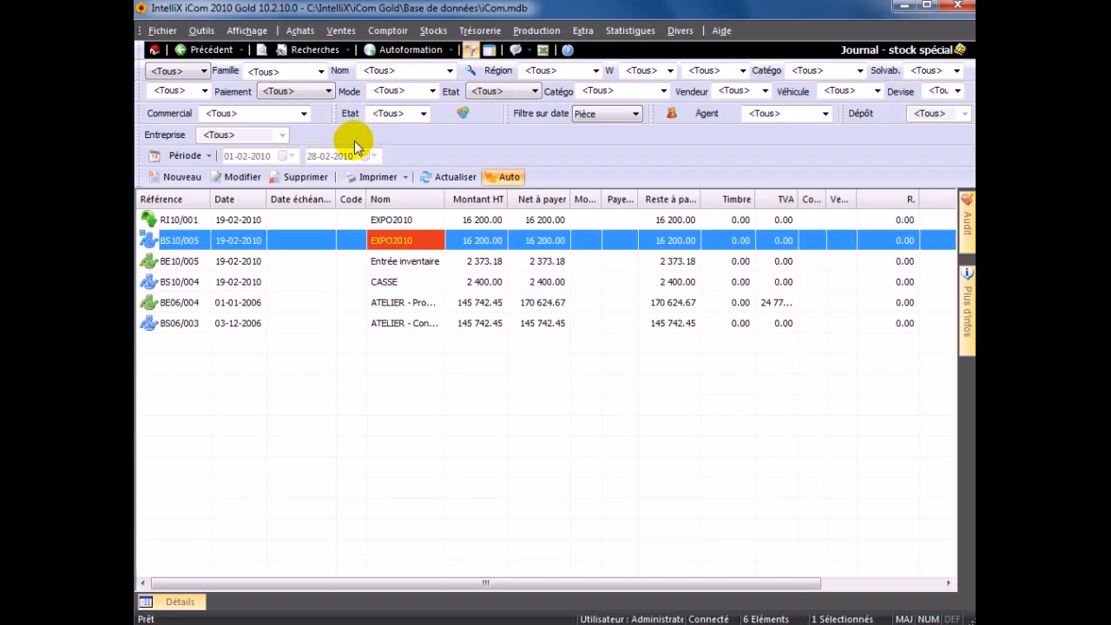
- Open a blank entry voucher (Bon d'entrée) to view its list of special suppliers, and return to the special stock journal
click(432, 30)
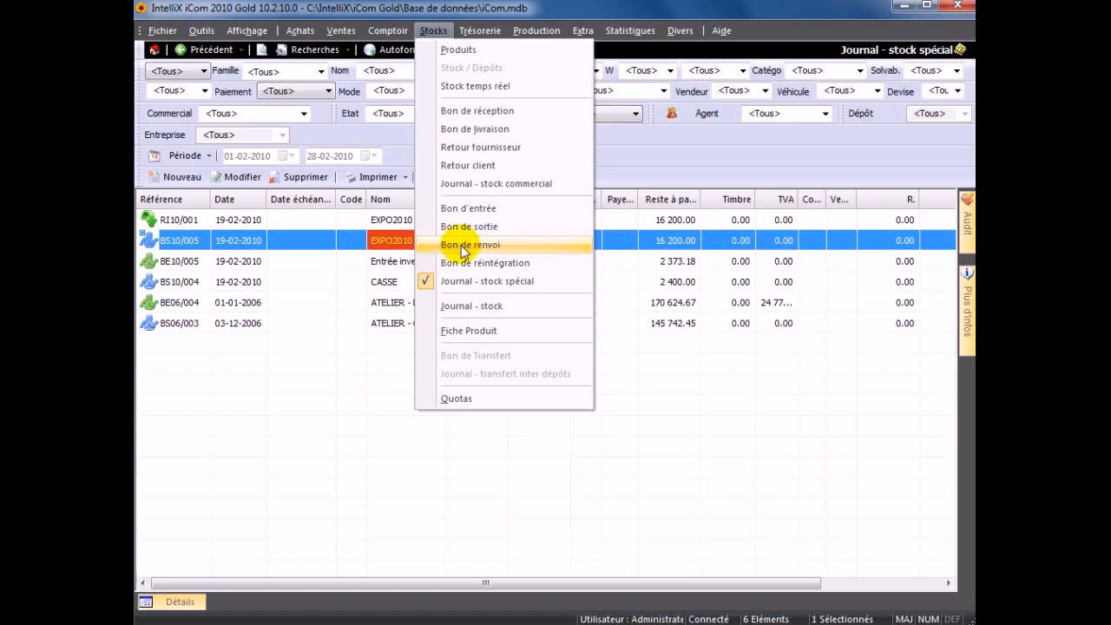
click(464, 262)
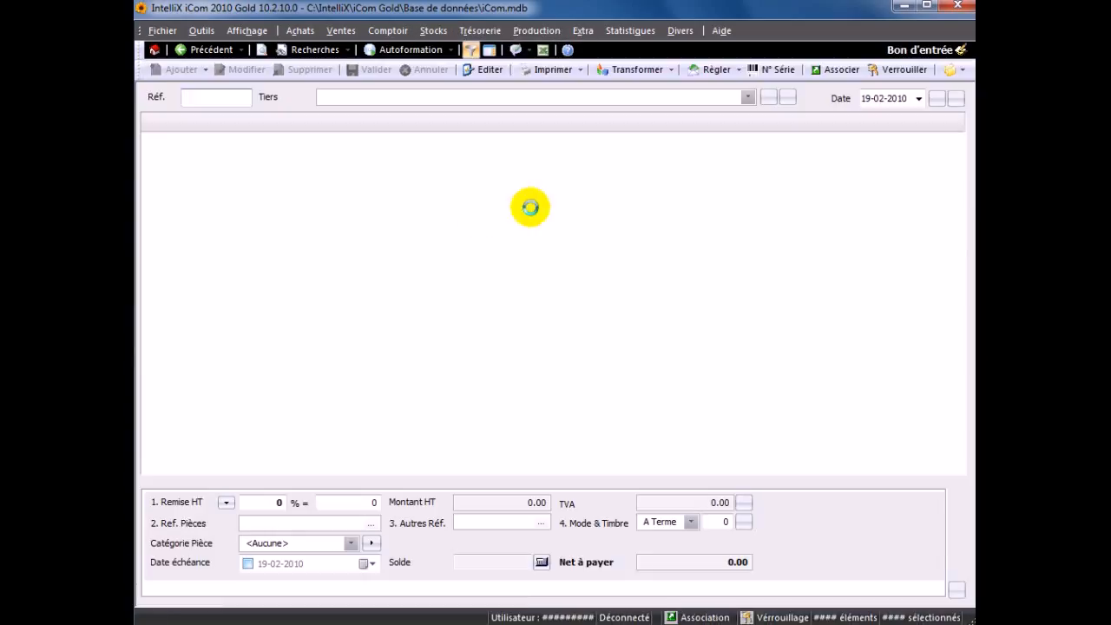
click(748, 97)
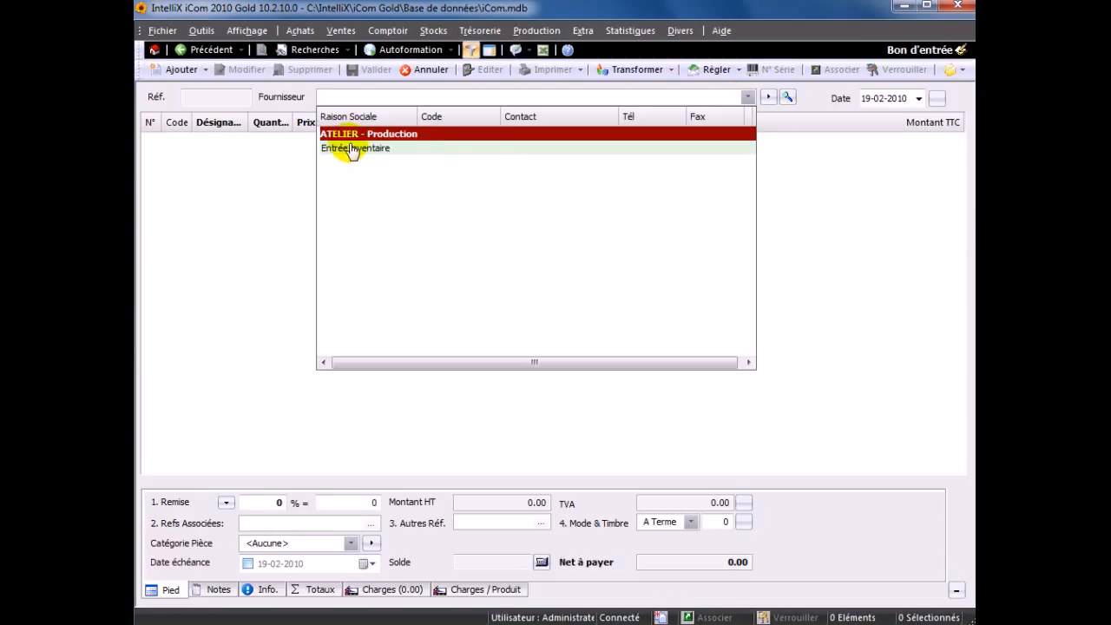
click(196, 49)
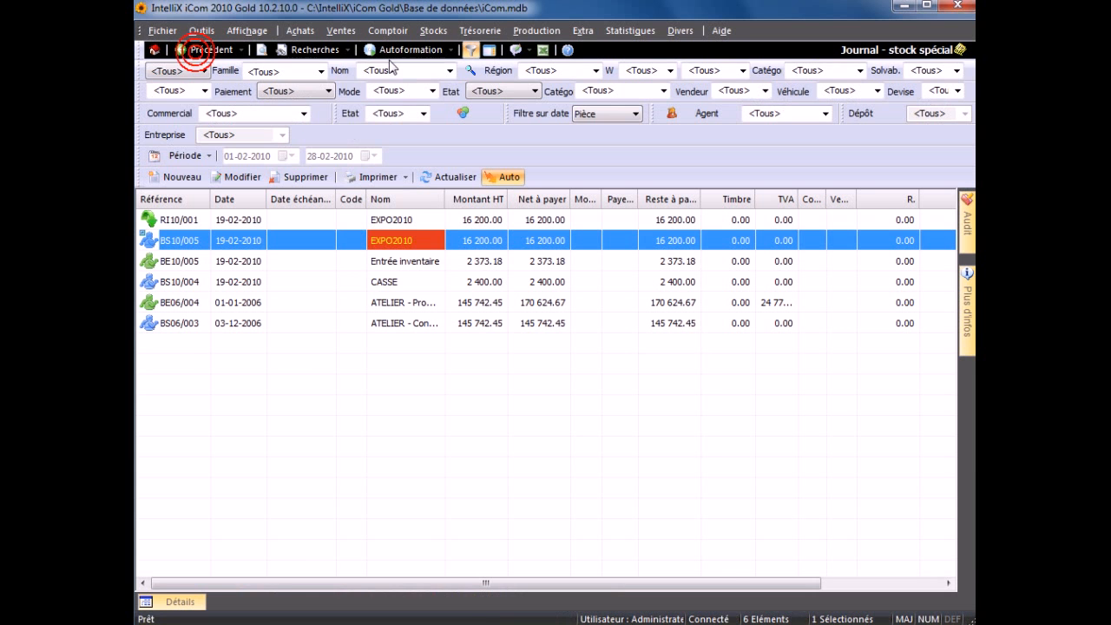
- Open a blank delivery note (Bon de livraison) and look through its list of clients
click(340, 31)
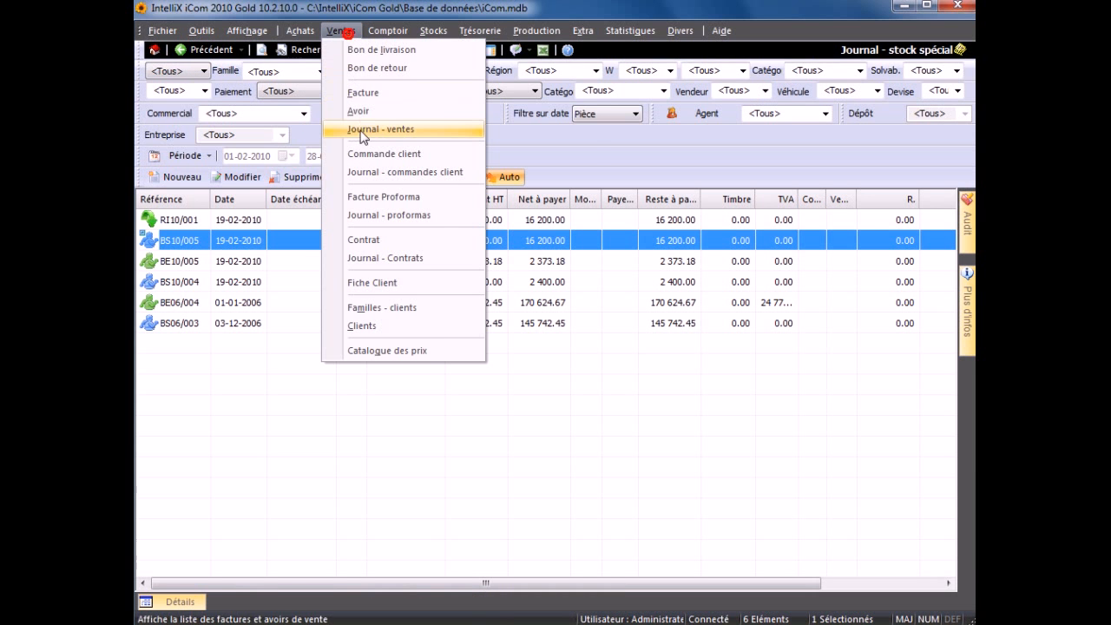
click(430, 31)
click(477, 128)
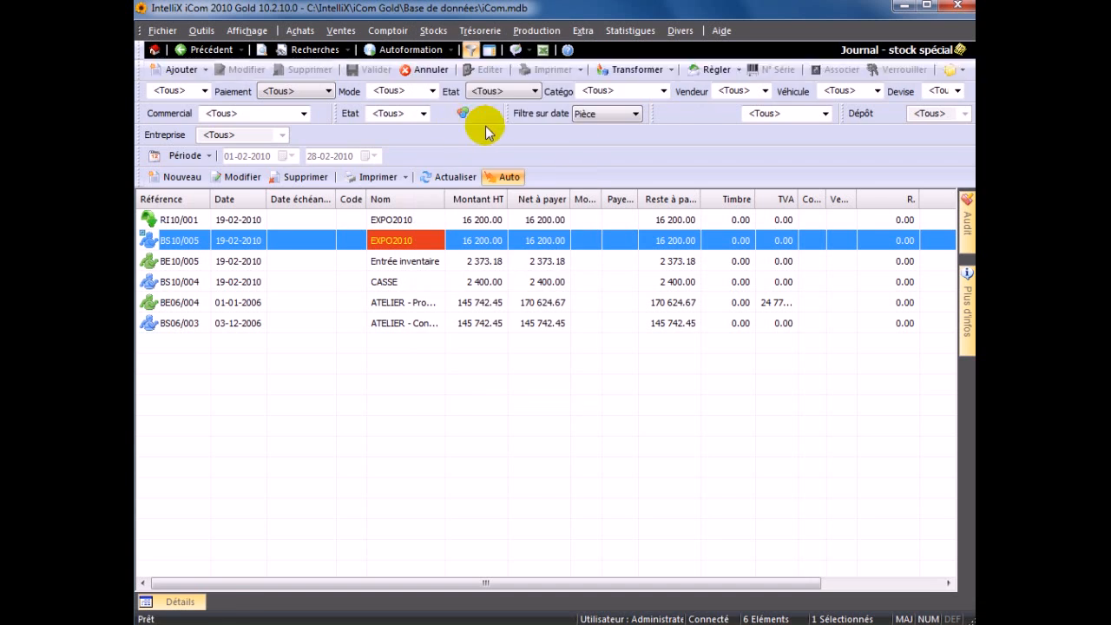
click(726, 96)
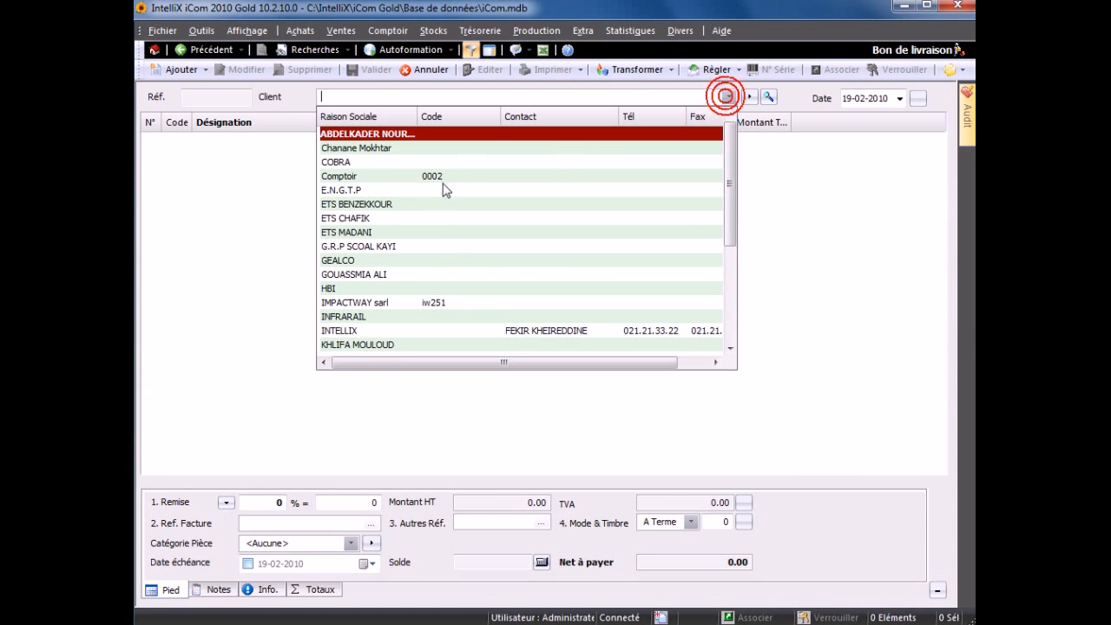
click(731, 242)
click(766, 228)
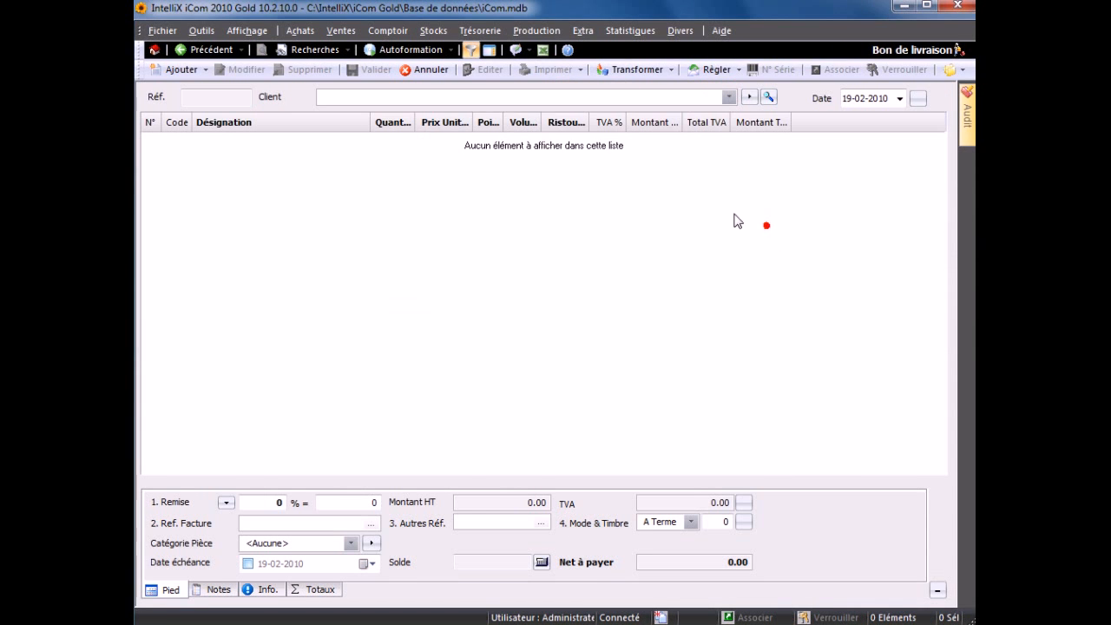
- Select the second client in the delivery note's client list, examine the Spécial option in the client's record, and close the record without changes
click(729, 97)
click(565, 145)
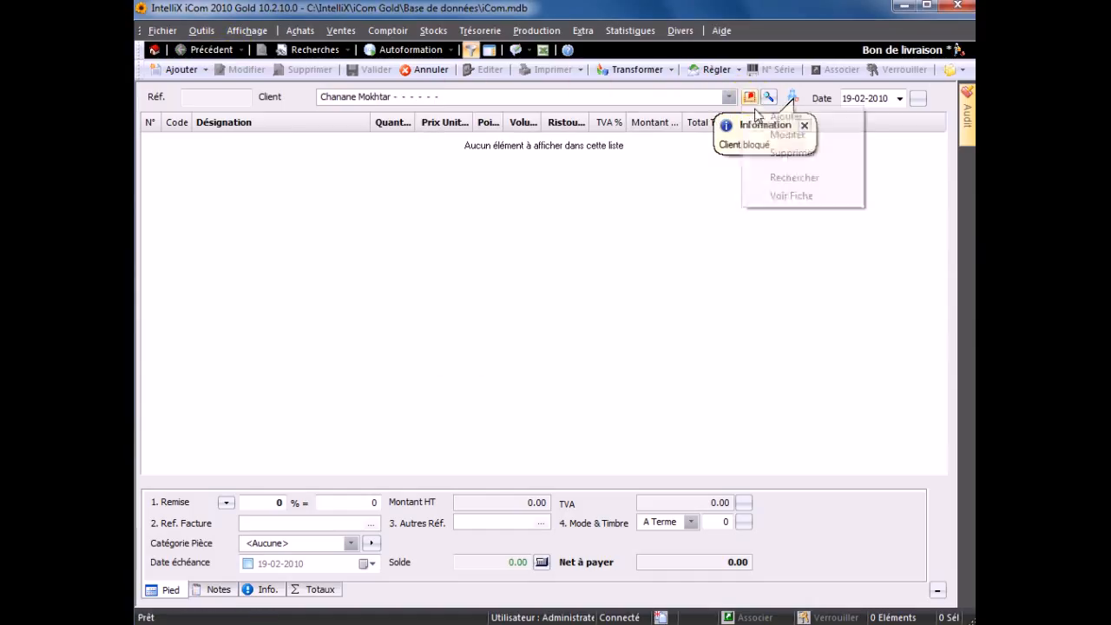
click(789, 136)
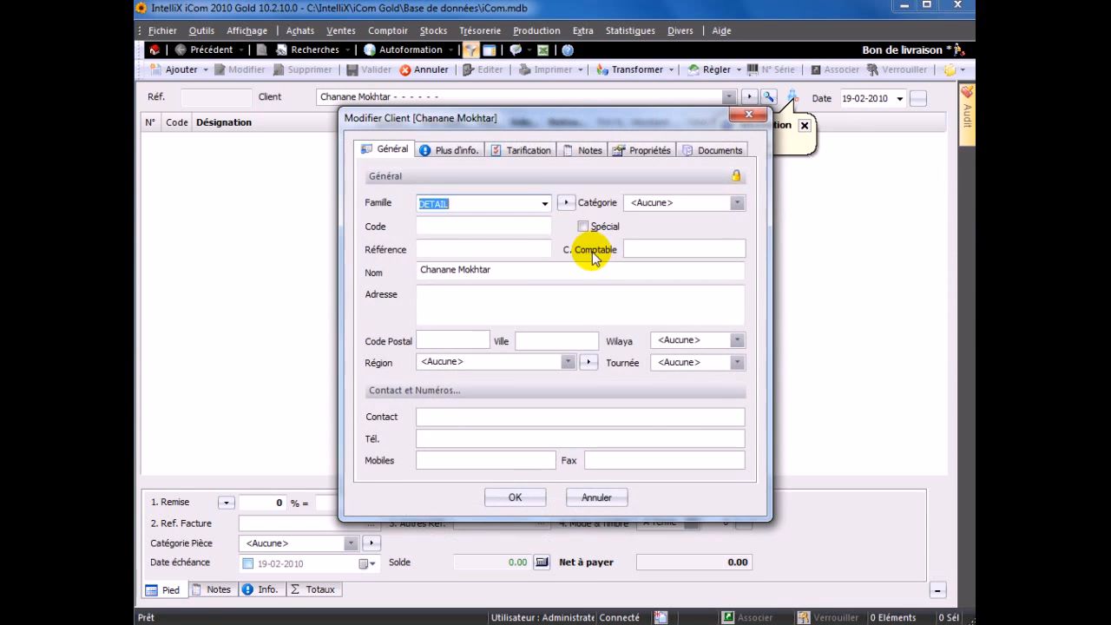
click(599, 499)
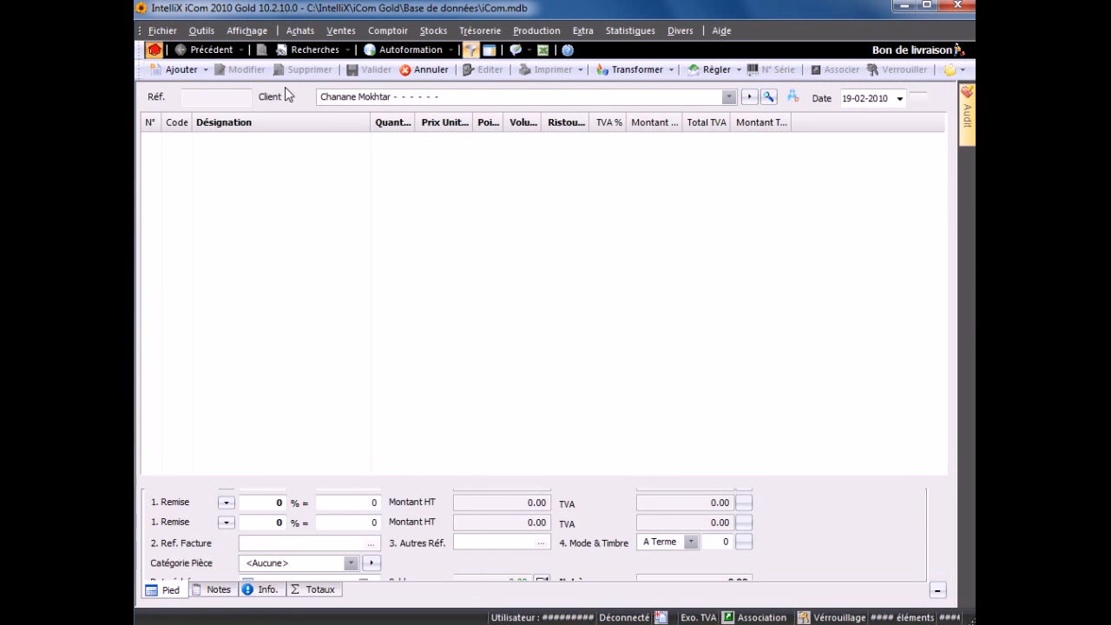
- Cancel the delivery note and open the special stock journal (Journal - stock spécial)
click(425, 69)
click(620, 363)
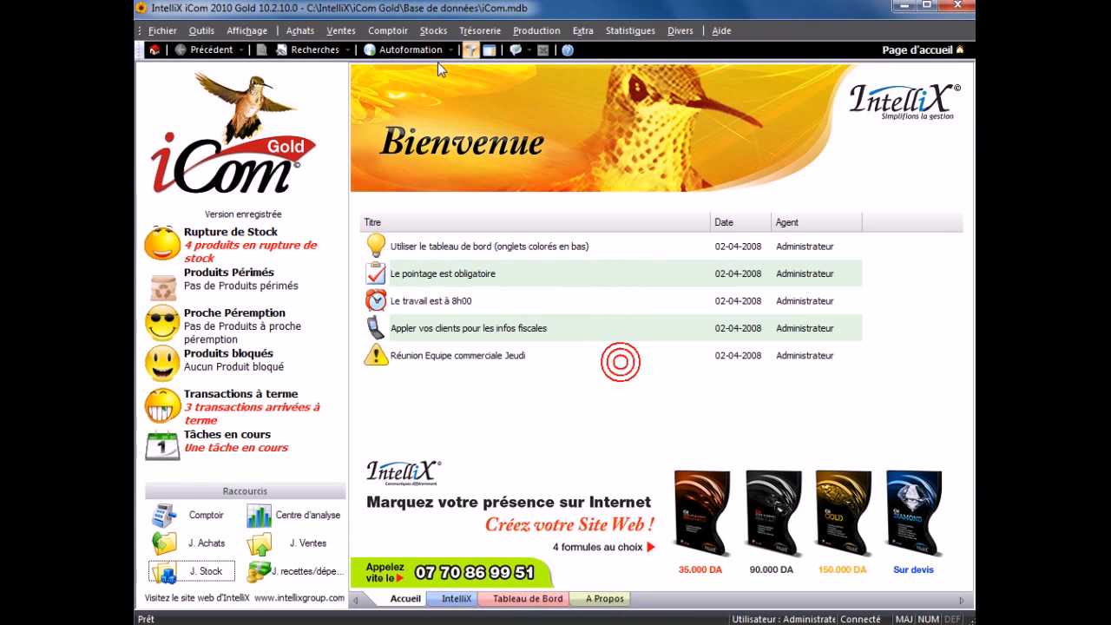
click(434, 33)
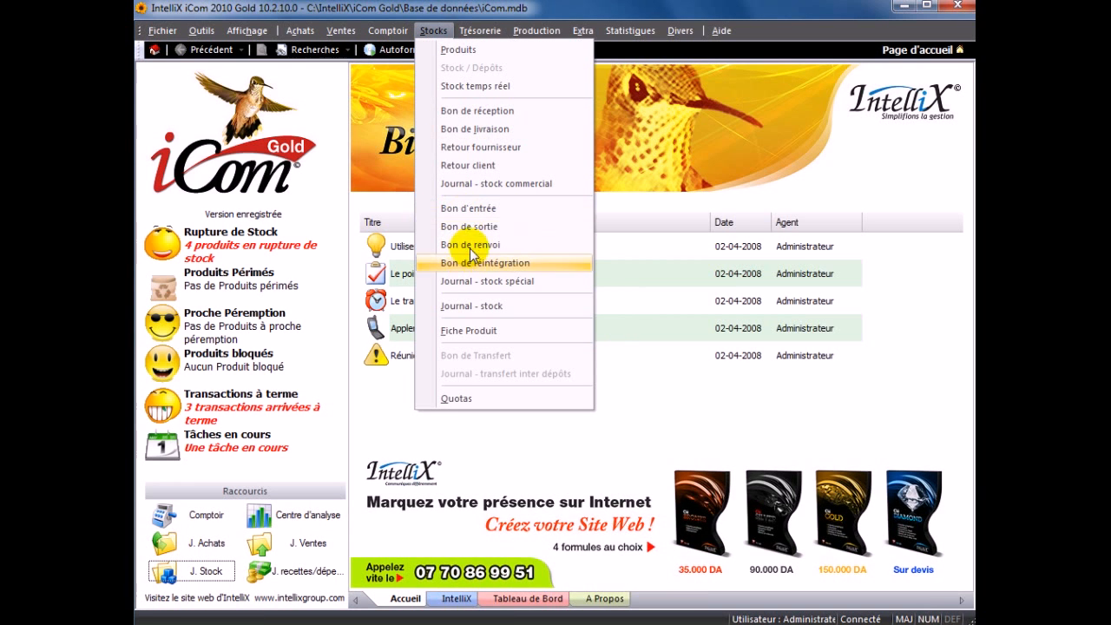
click(487, 283)
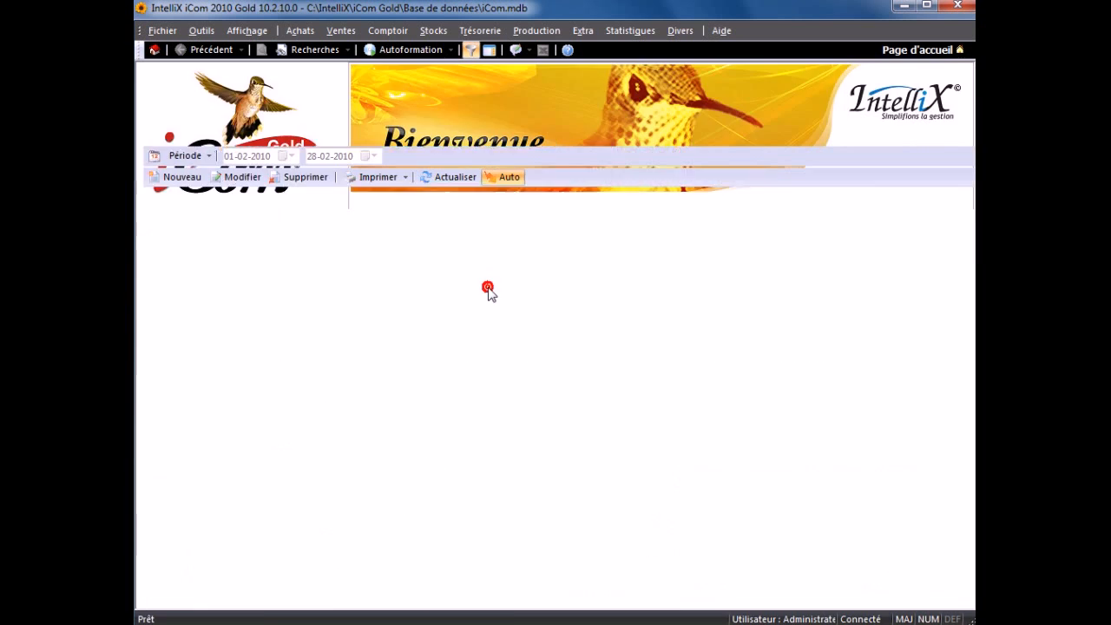